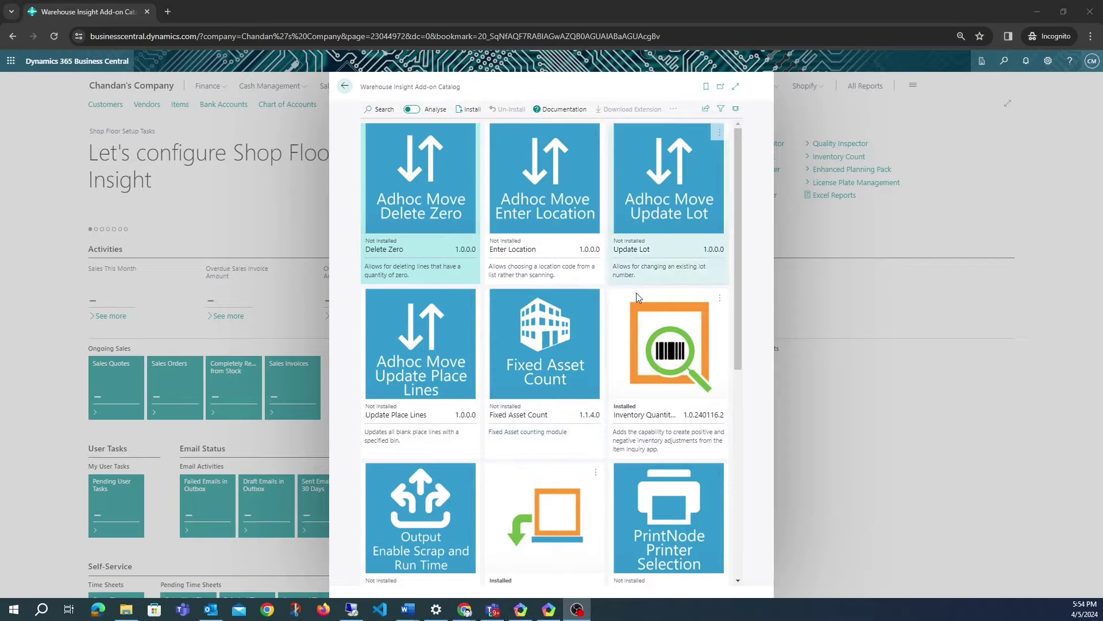
Step: Check that the Inventory Quantity add-on tile shows as installed in the Warehouse Insight catalog
click(661, 367)
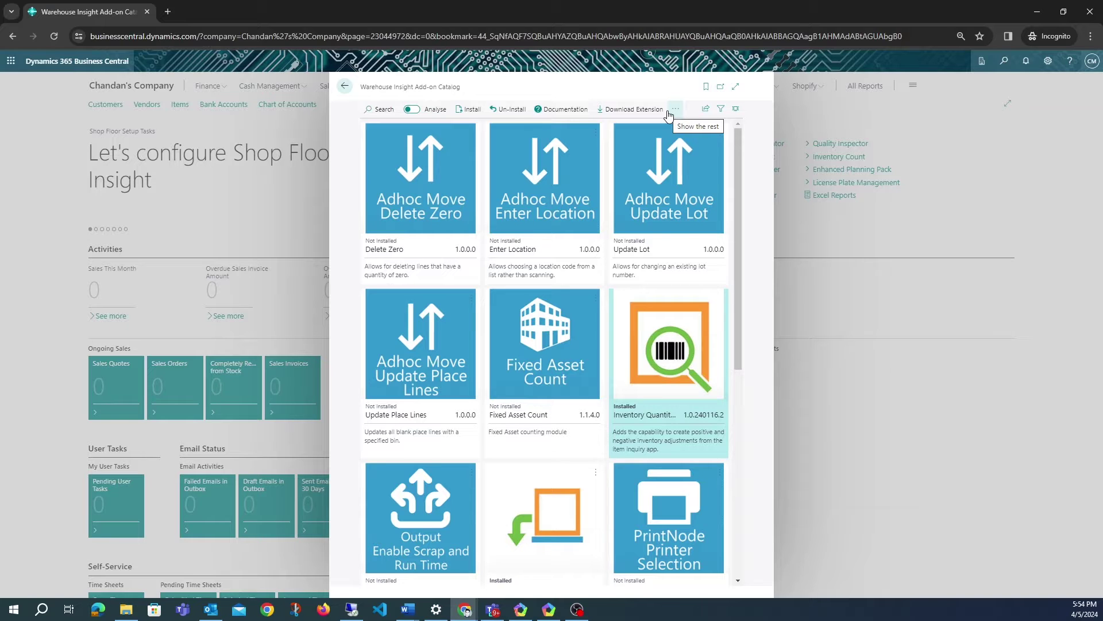
click(345, 87)
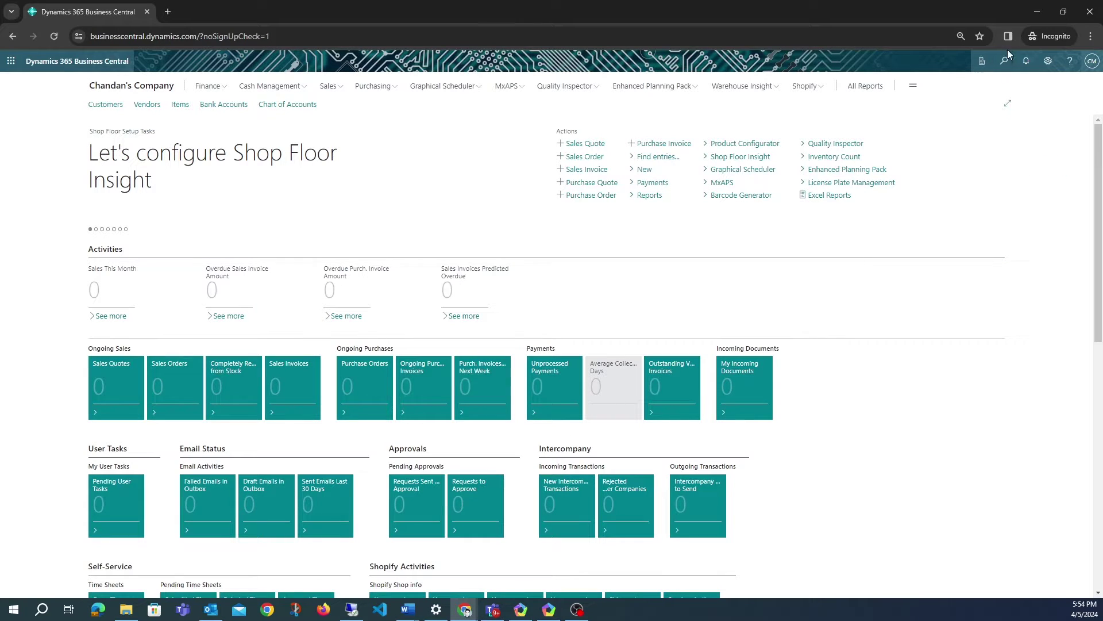
key(alt+q)
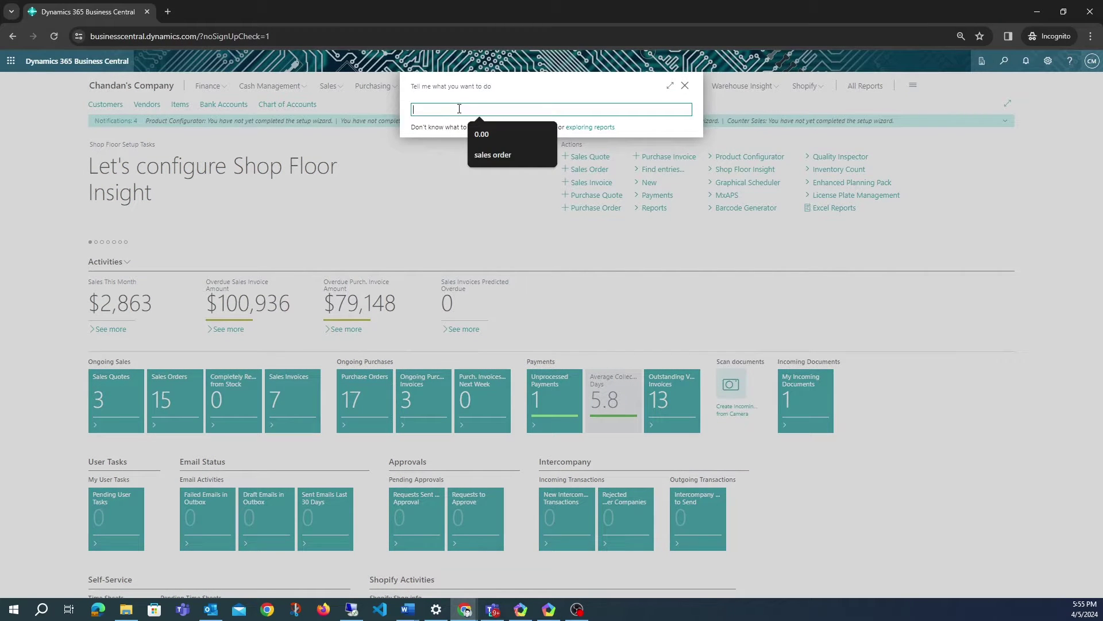
text(whi app)
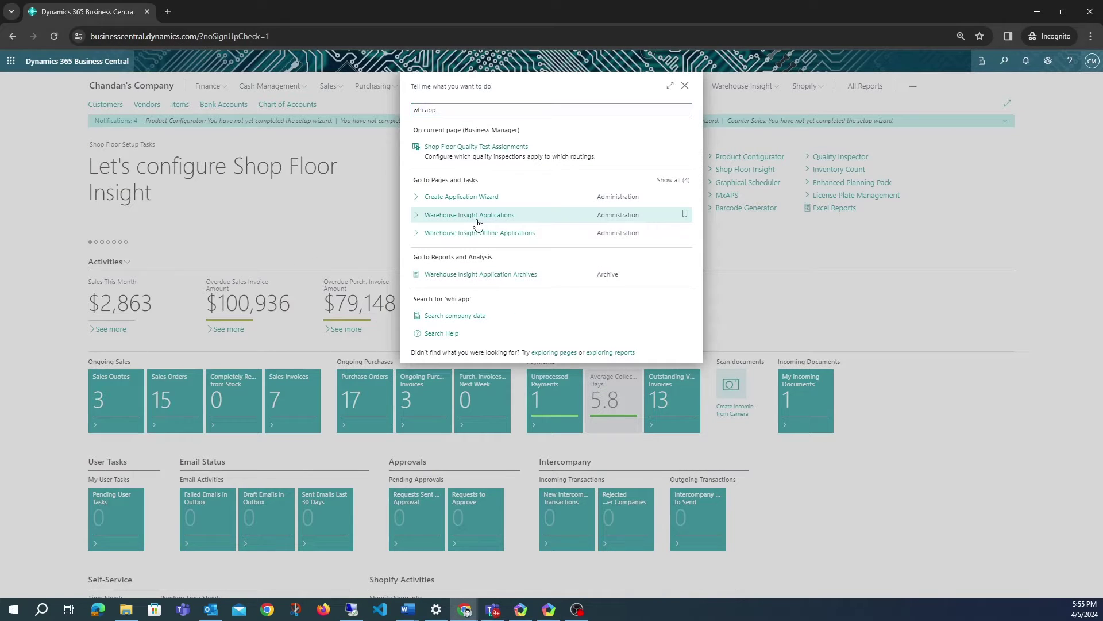
click(476, 220)
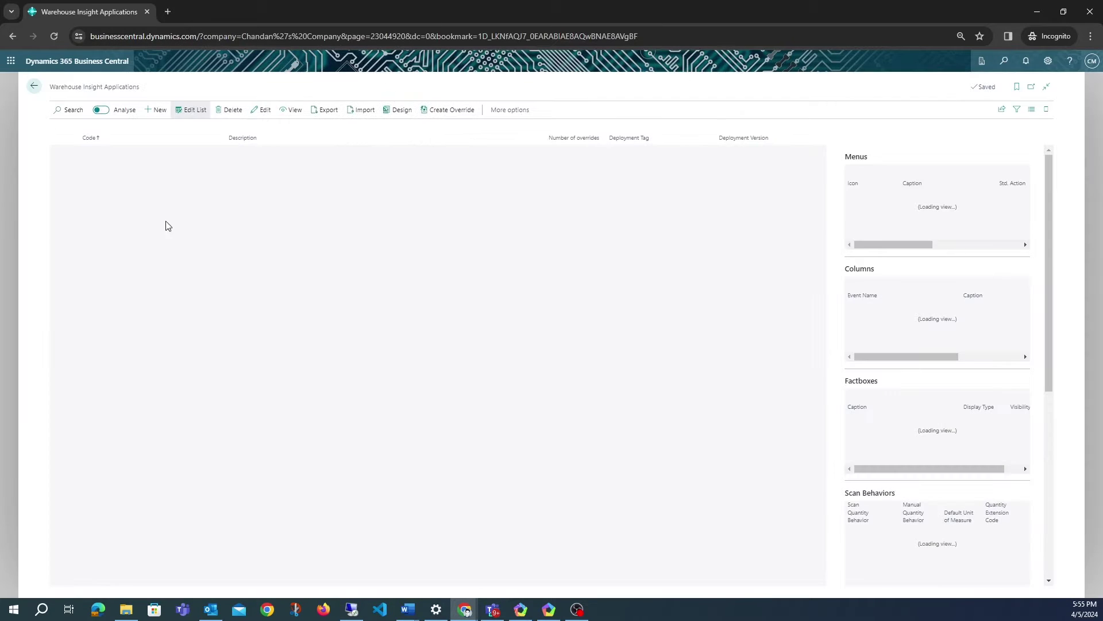
scroll(115, 362, down, 3)
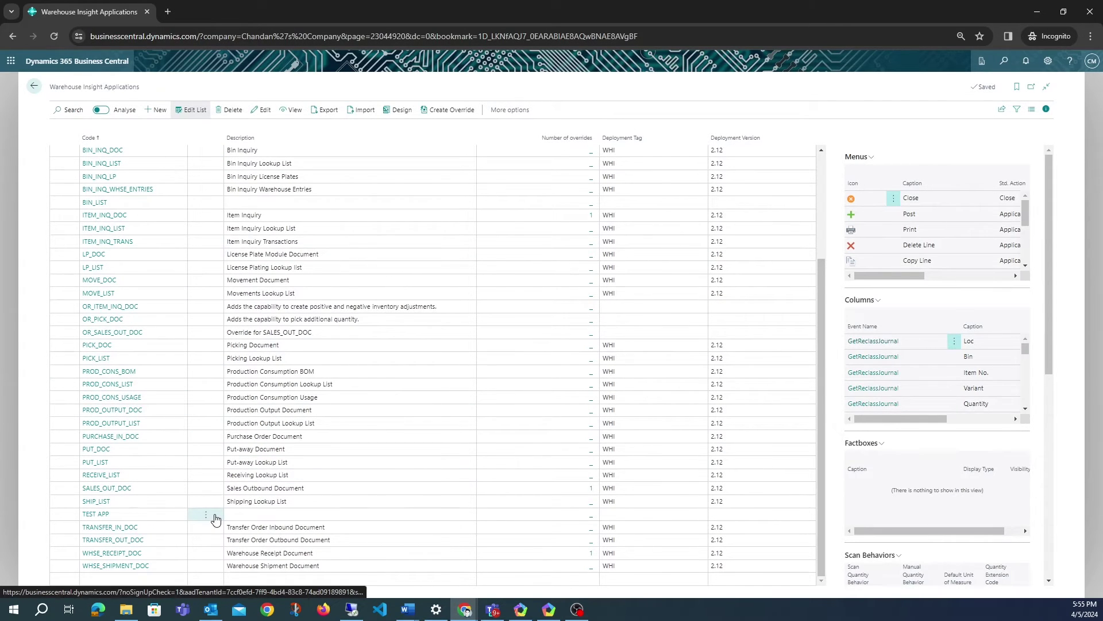
scroll(195, 379, up, 3)
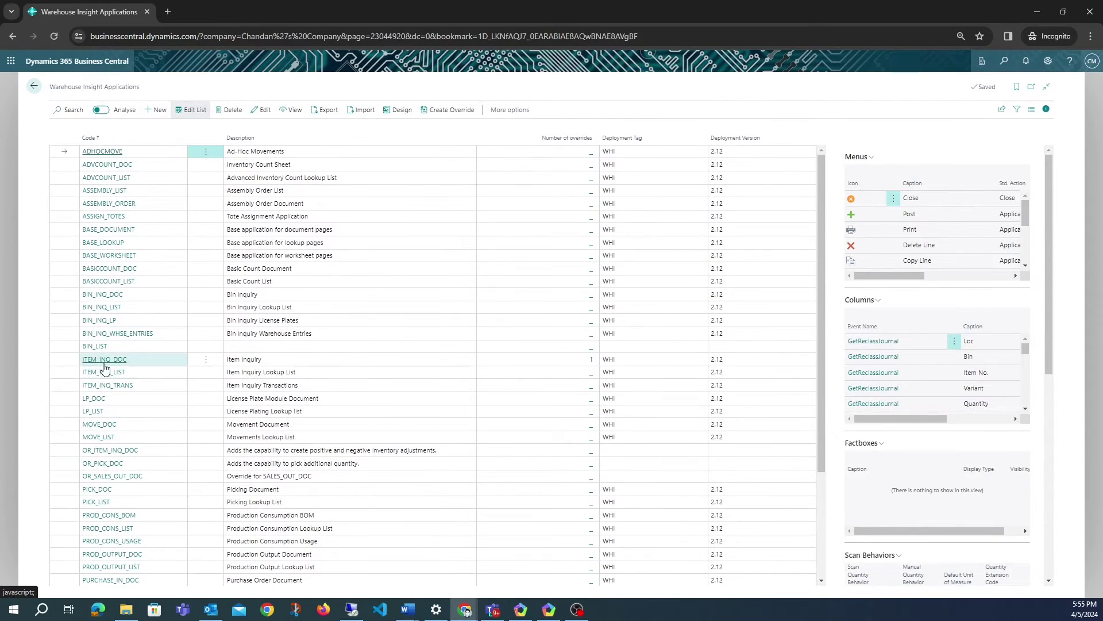
click(194, 366)
click(207, 358)
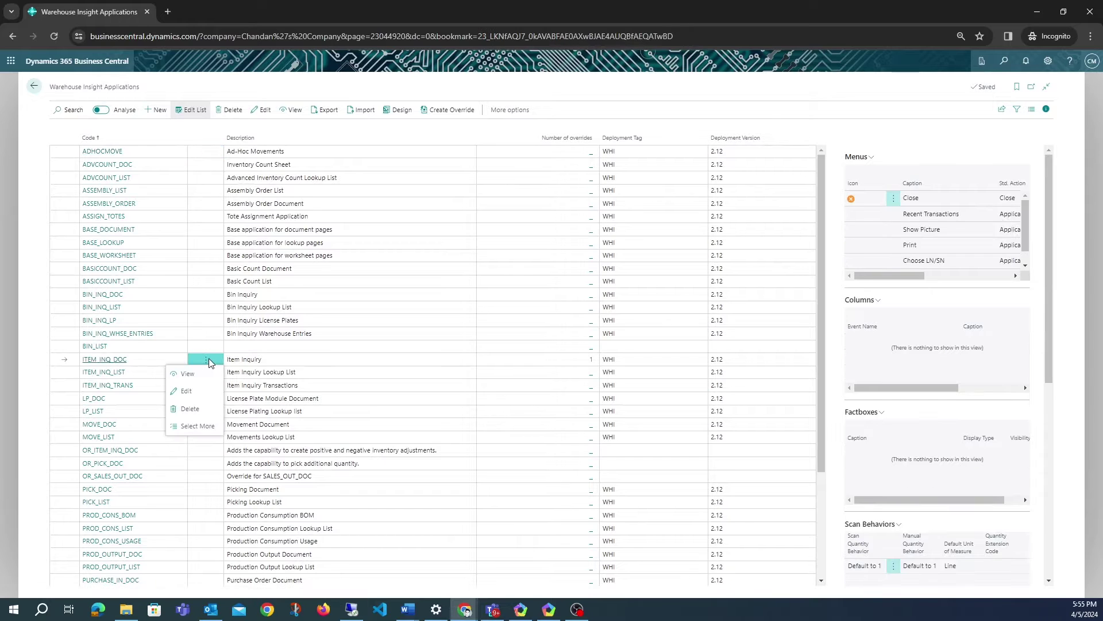
click(521, 371)
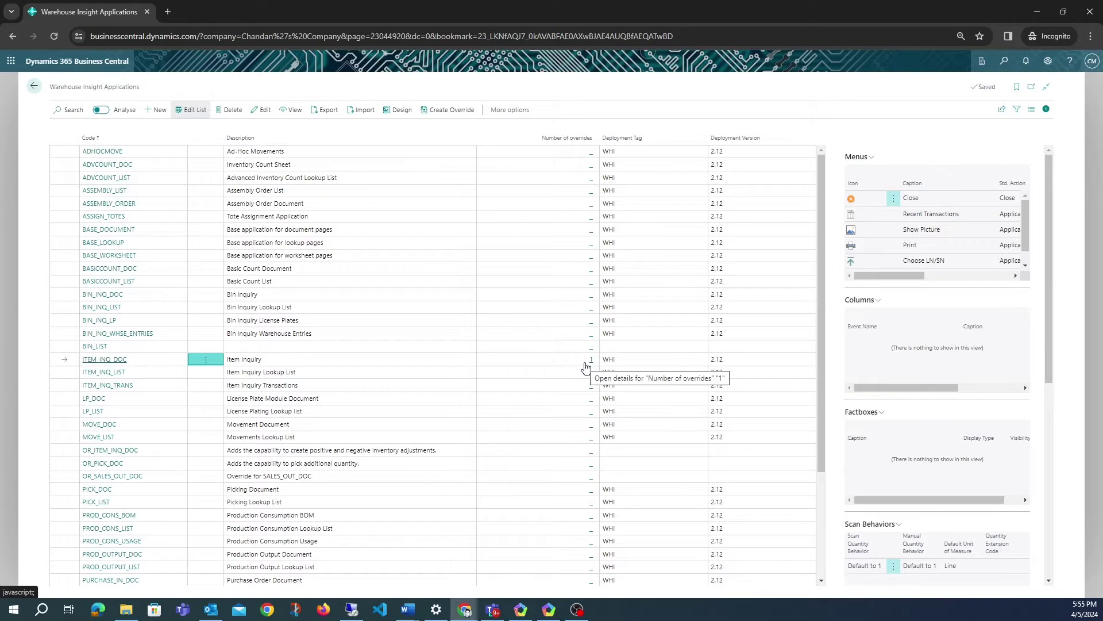
click(208, 453)
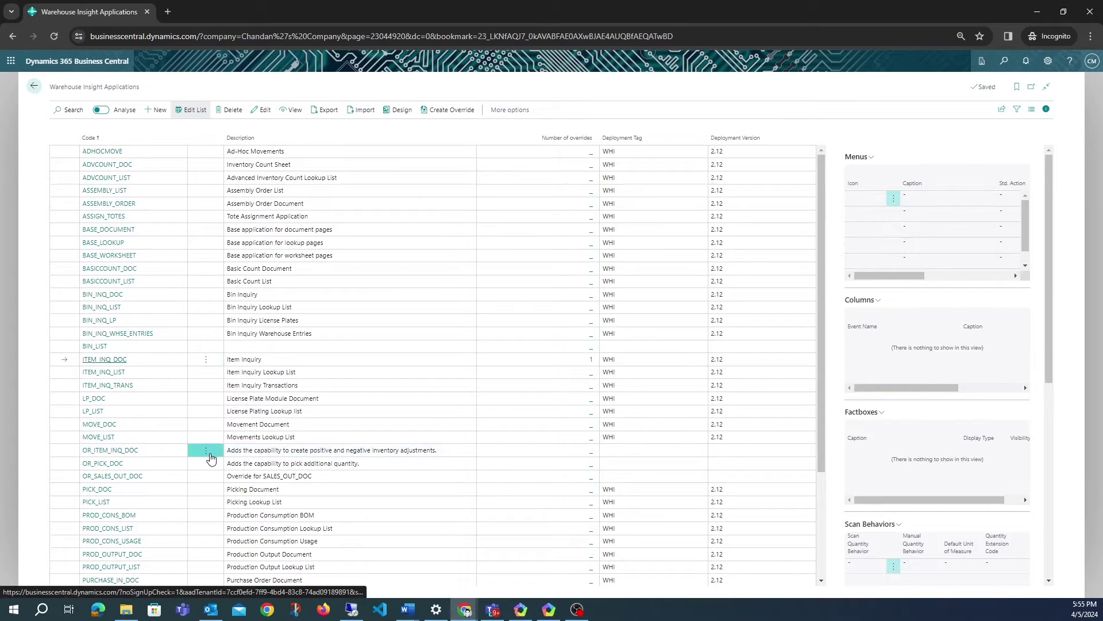
click(210, 455)
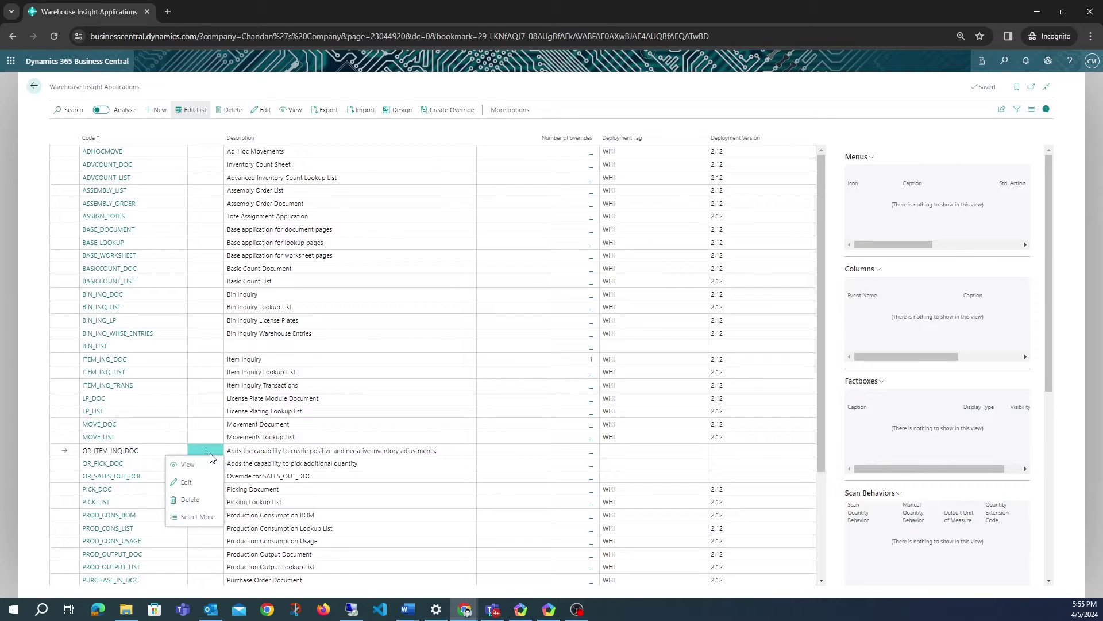
click(206, 366)
click(206, 367)
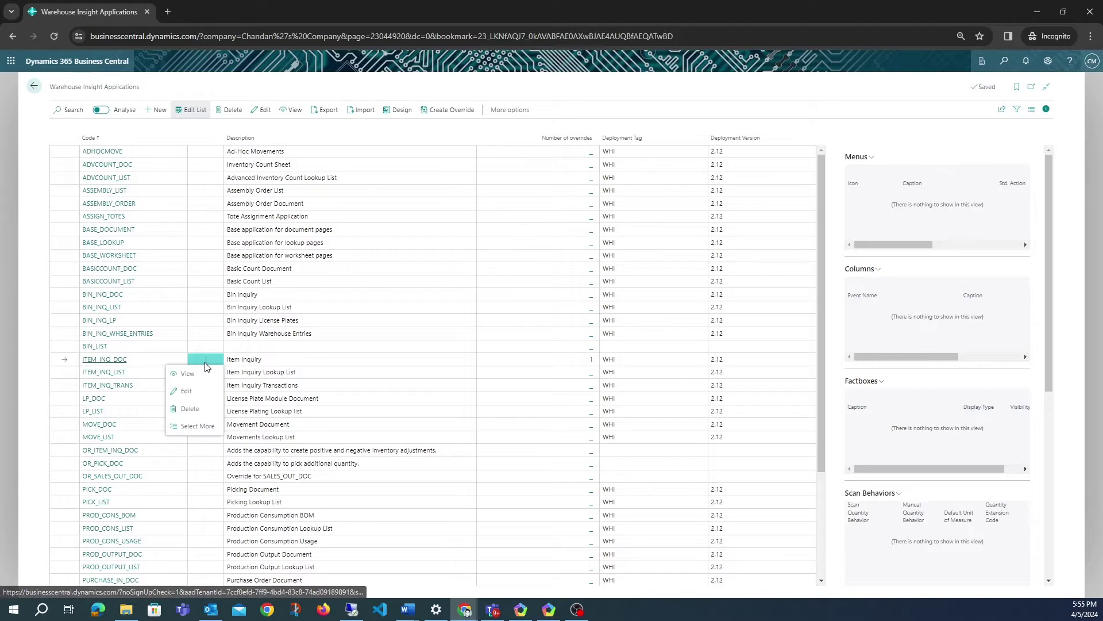
click(858, 157)
click(842, 170)
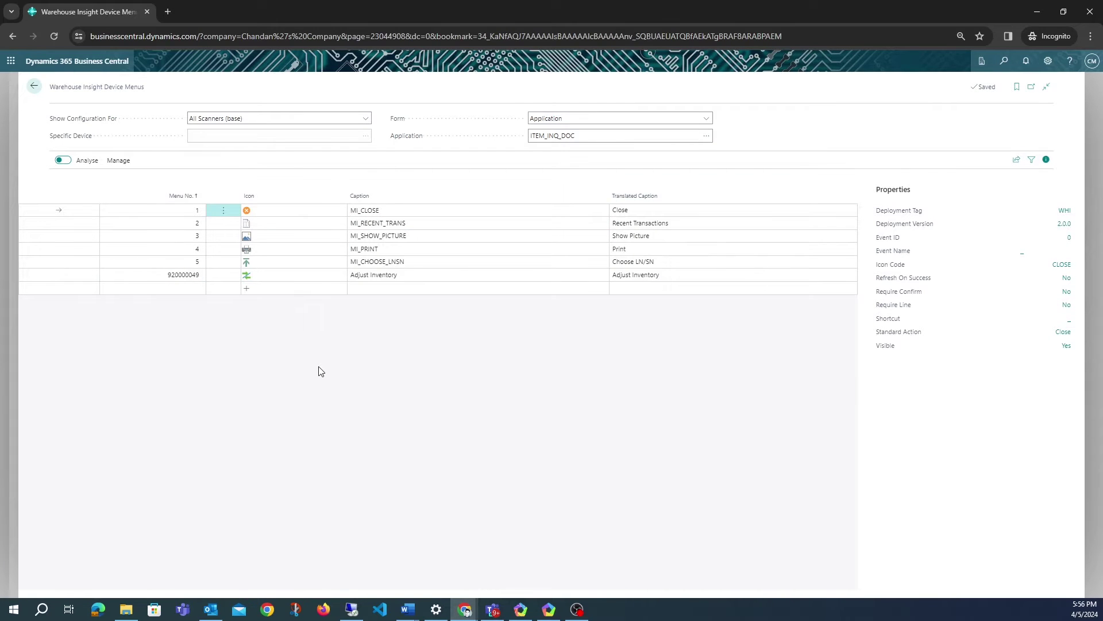
click(35, 87)
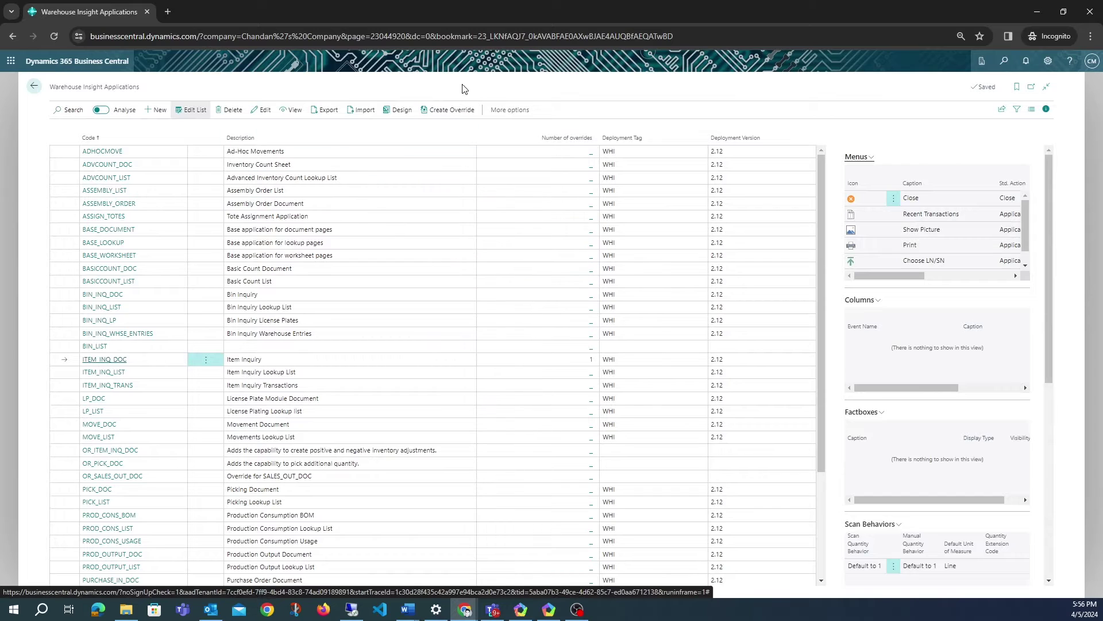
click(32, 88)
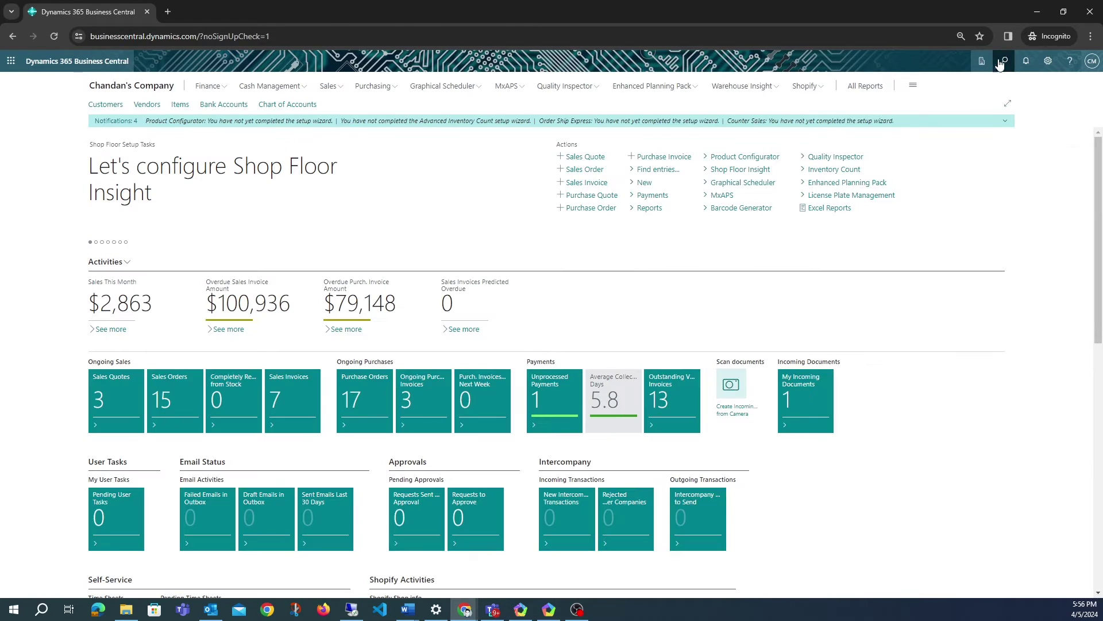
Step: Open the BISHOP-TEST device configuration and expand its Warehouse settings
click(1003, 61)
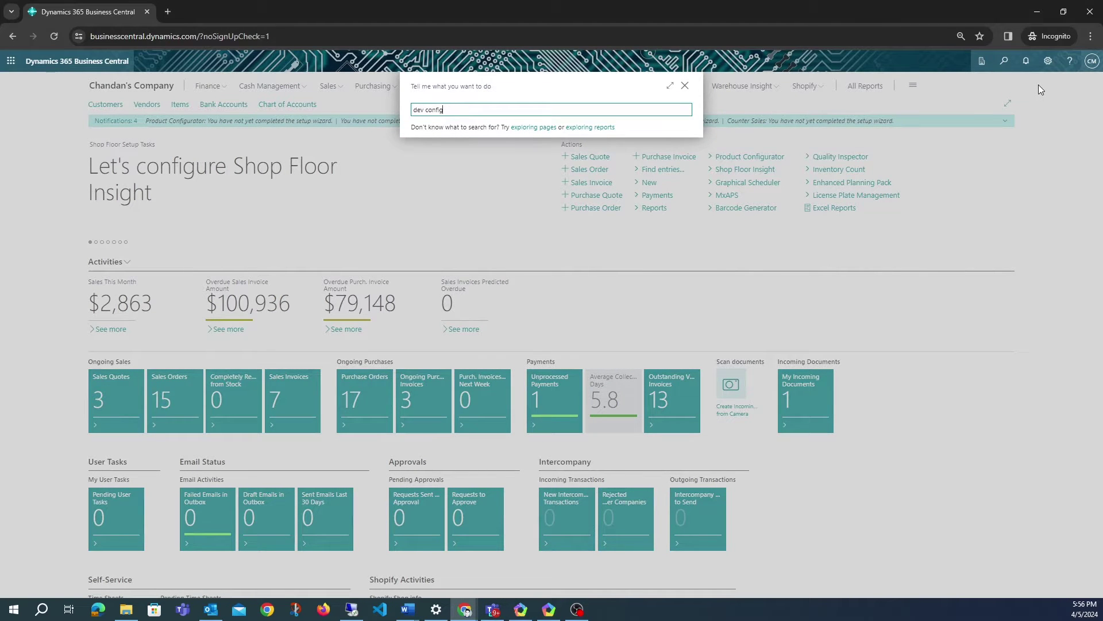
click(541, 148)
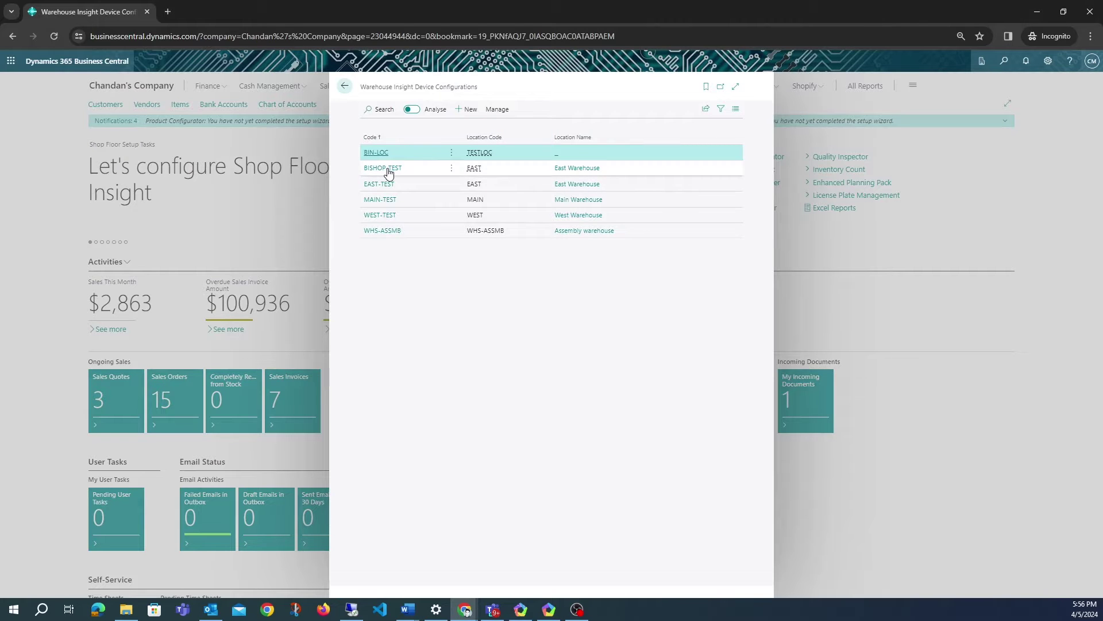
click(389, 171)
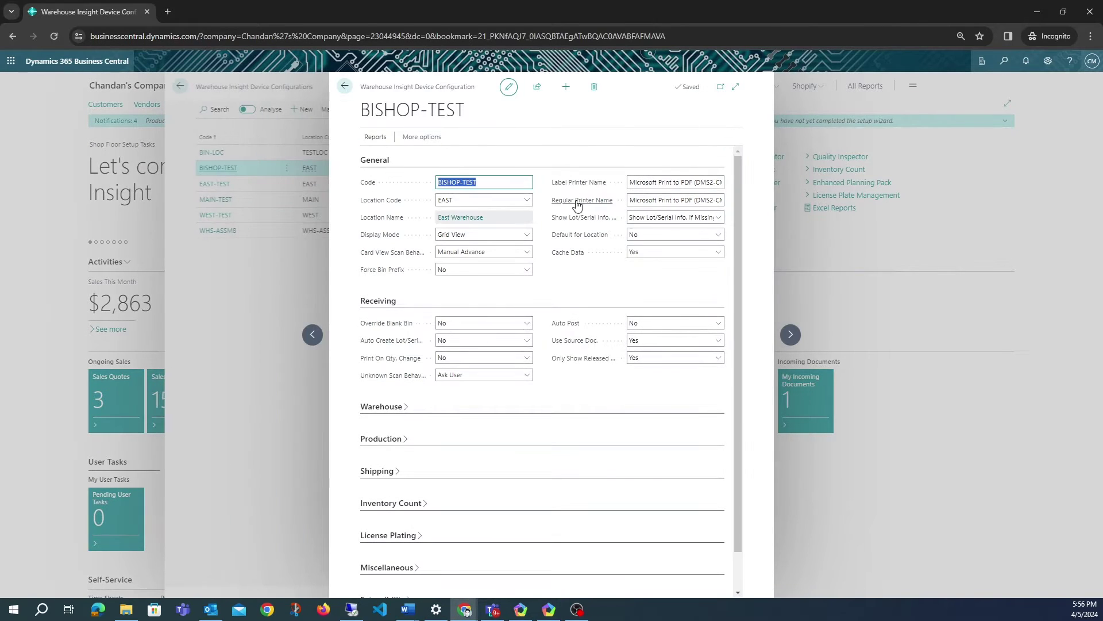
scroll(494, 319, down, 1)
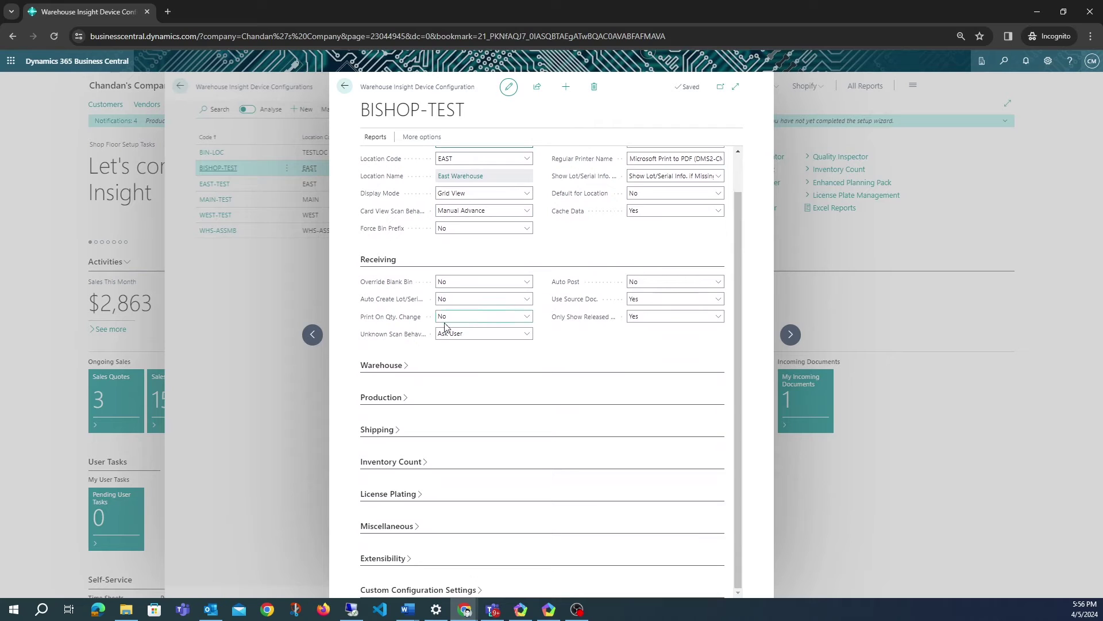
click(389, 370)
scroll(404, 256, down, 3)
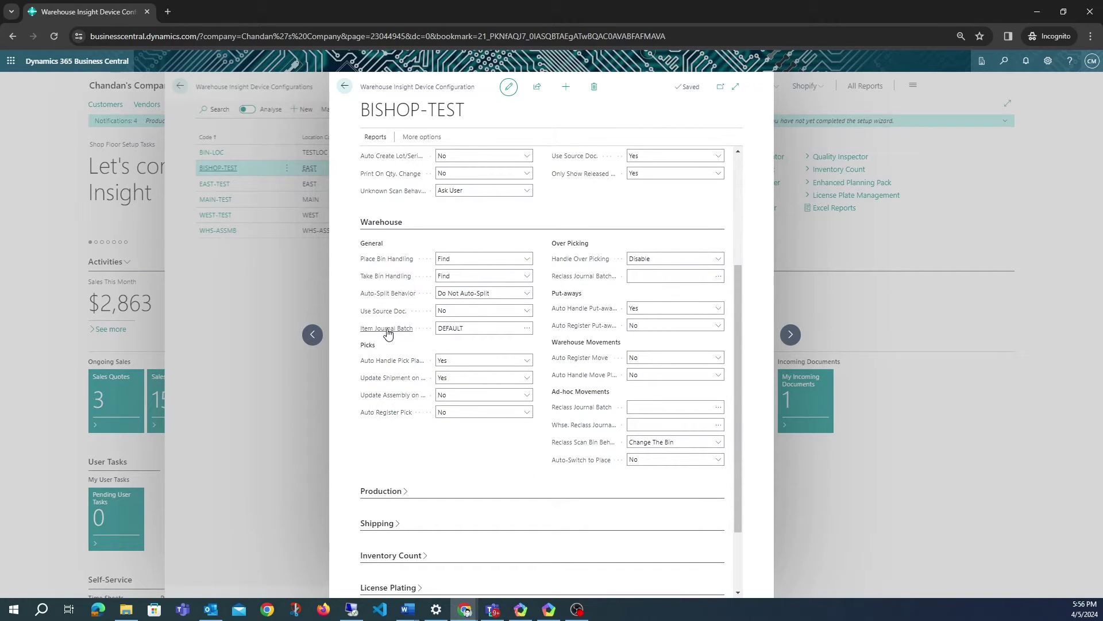
Step: Set the Item Journal Batch to DEFAULT and close back to the home page
click(529, 331)
click(527, 328)
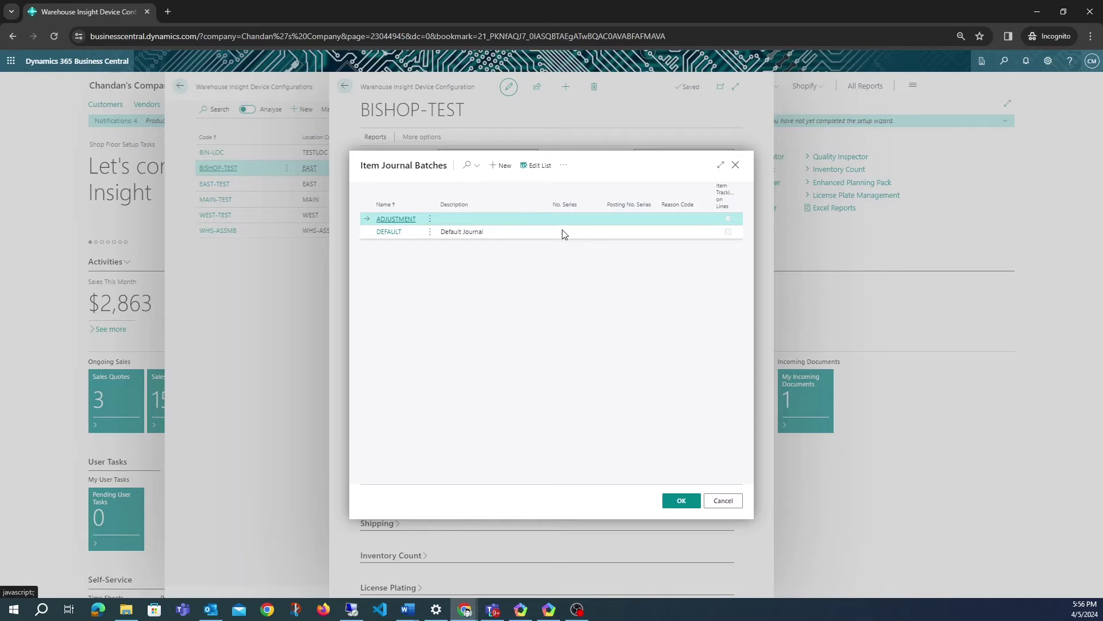
click(441, 235)
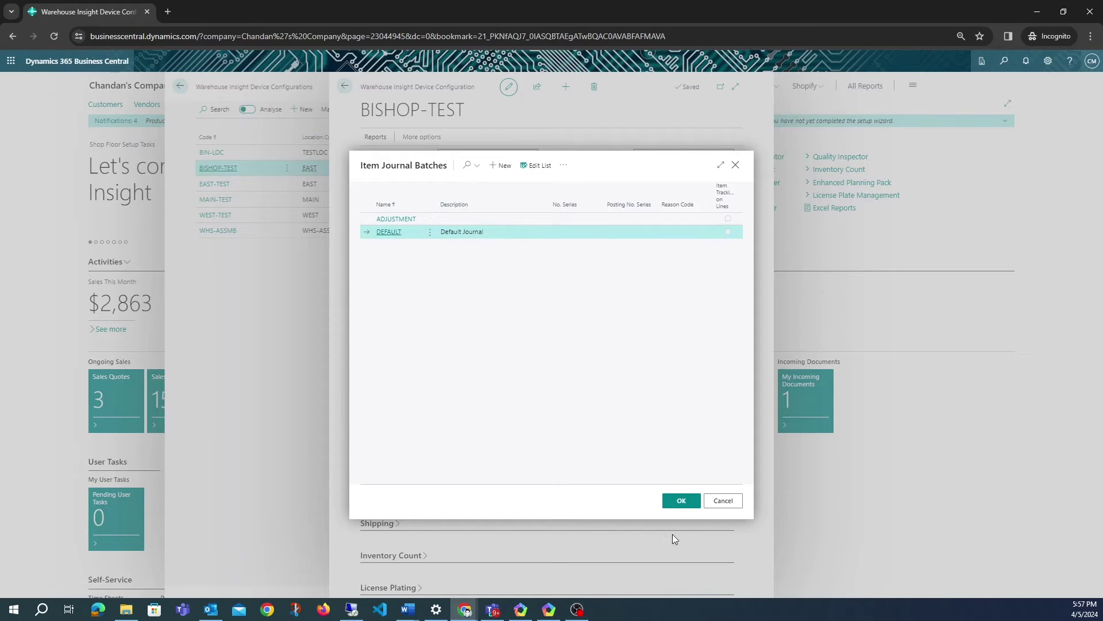
click(683, 501)
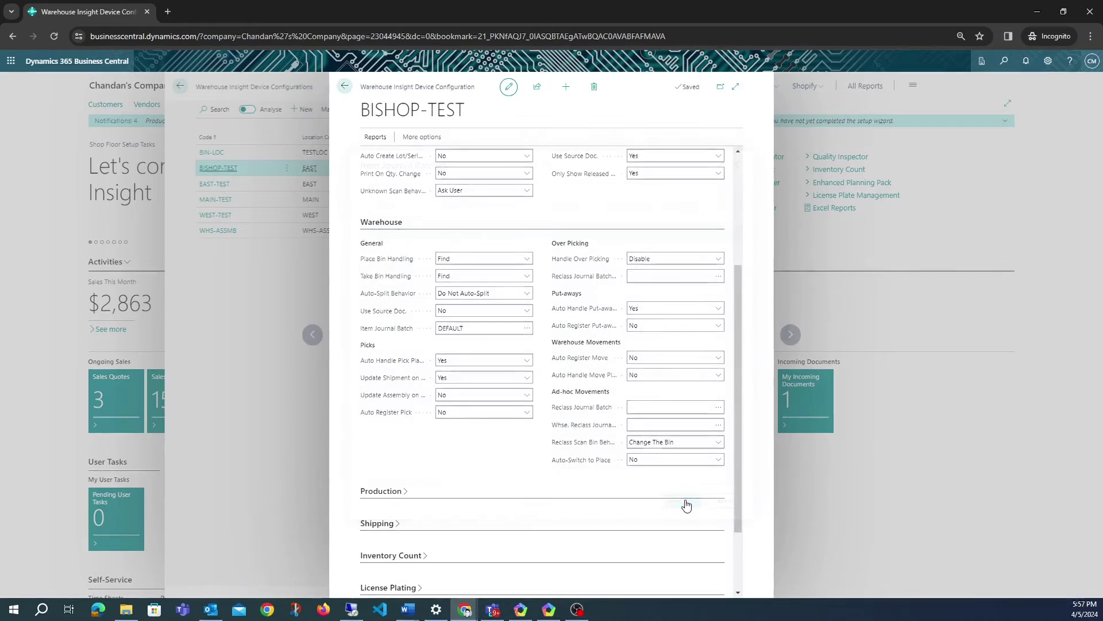
click(344, 87)
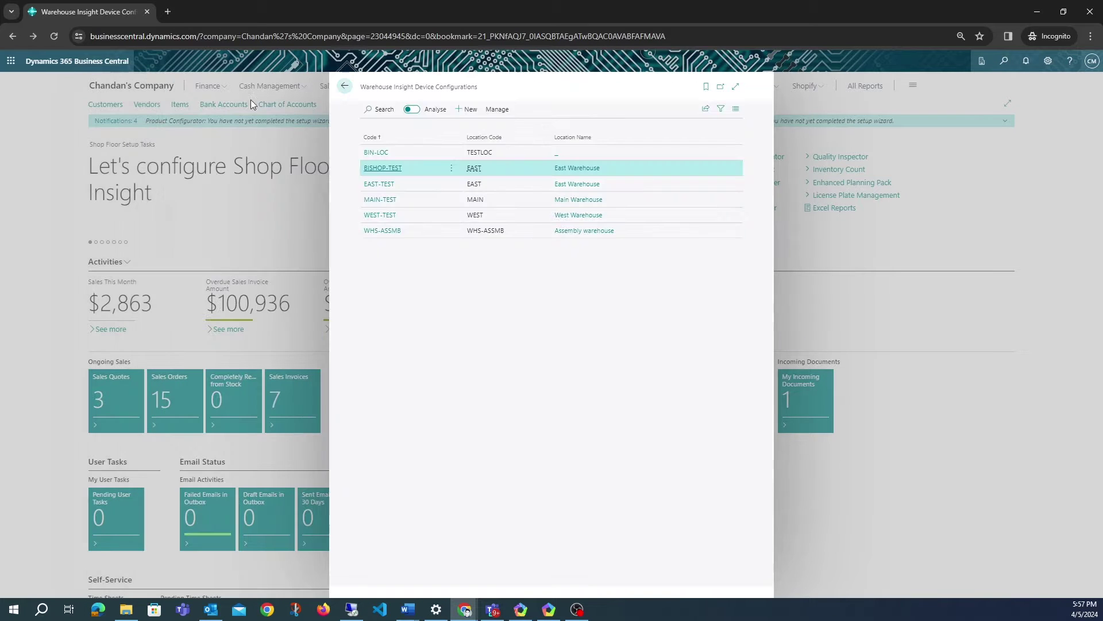
click(344, 86)
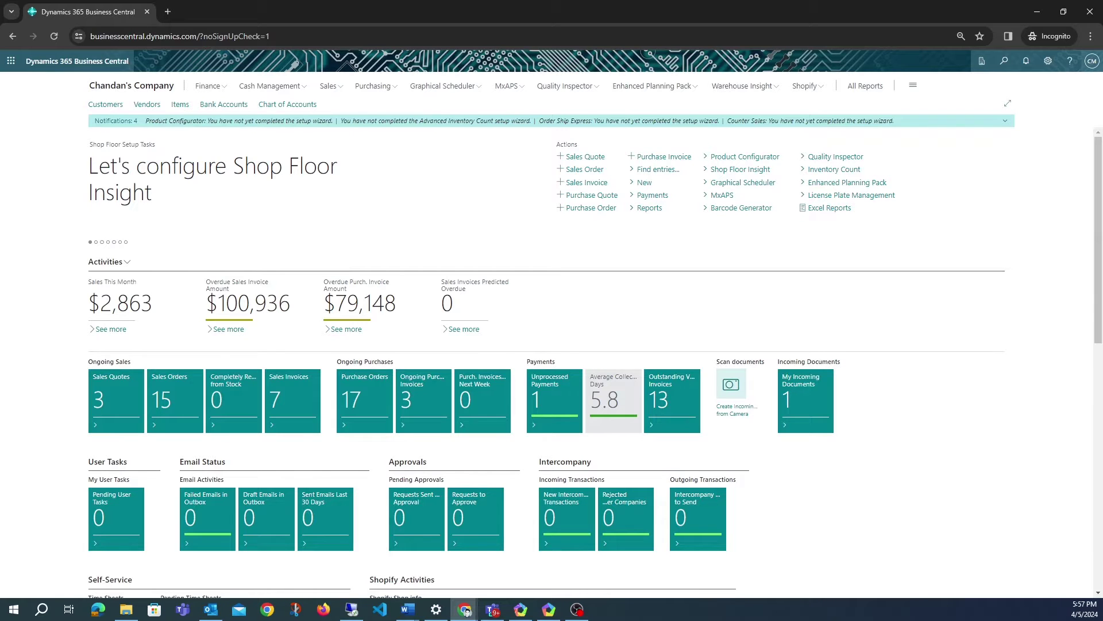
Step: In the scanner app's Item Inquiry, add 2 PCS to item 1000, raising it from 8 to 10
click(548, 610)
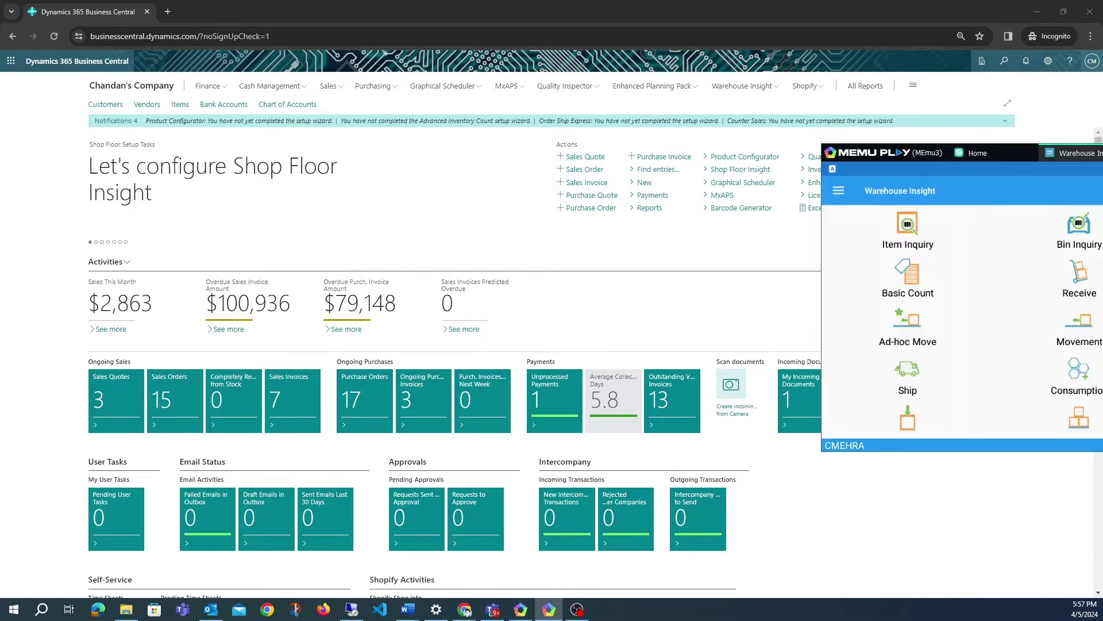
click(356, 159)
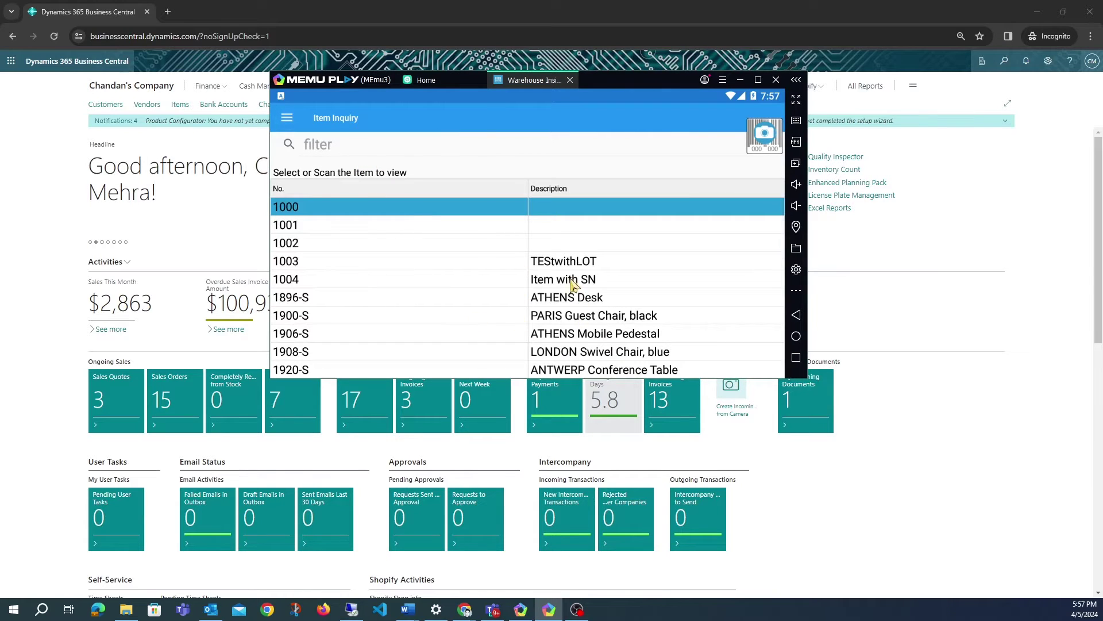
click(333, 219)
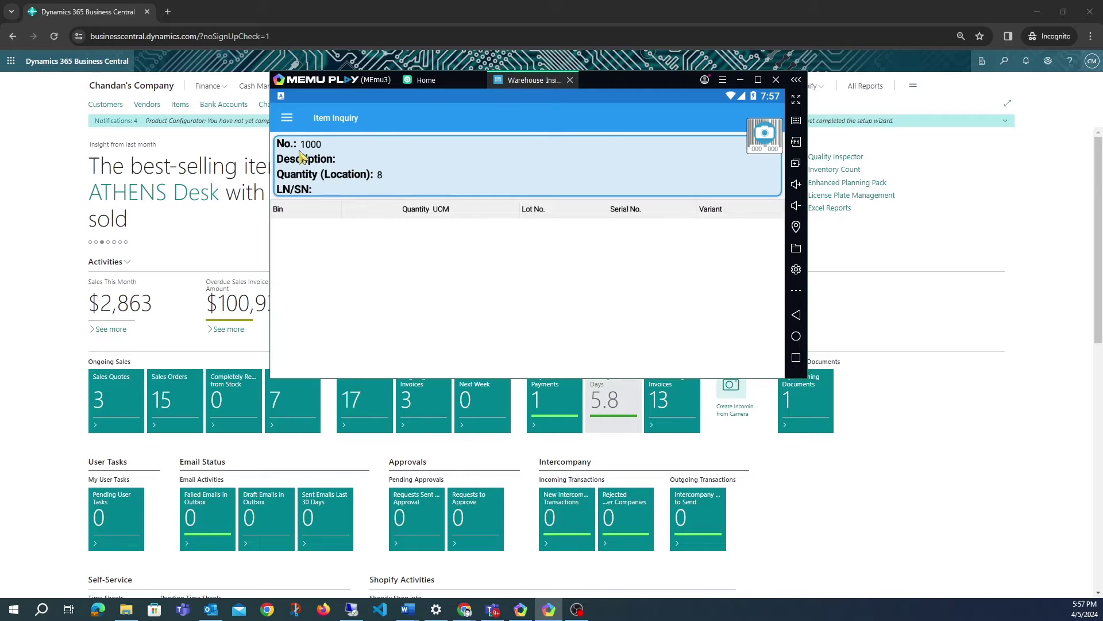
click(286, 118)
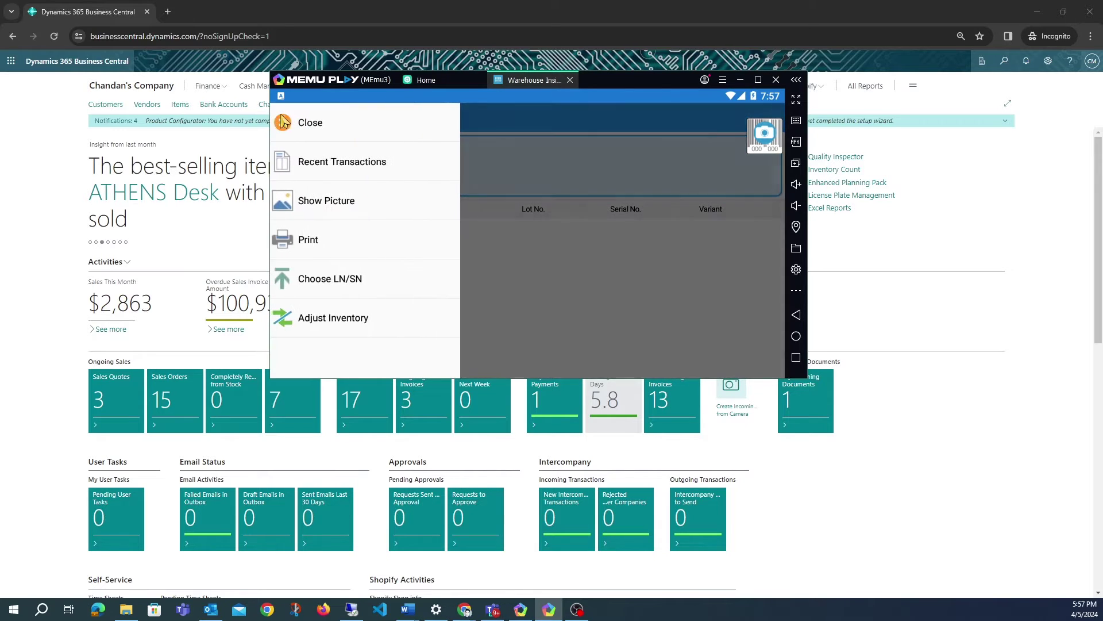
click(393, 325)
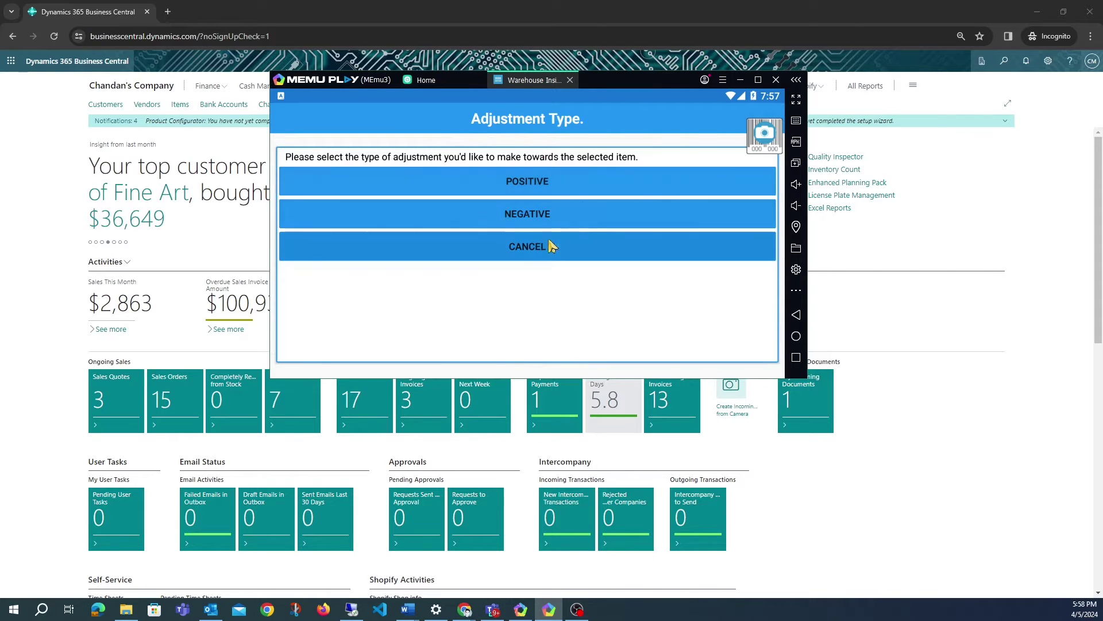
click(537, 182)
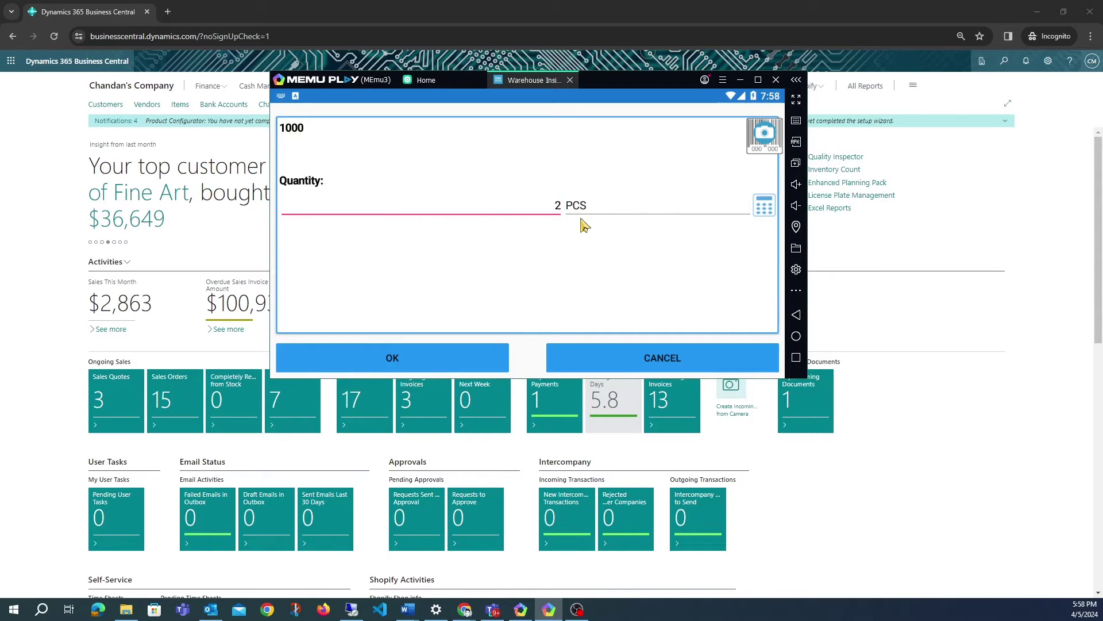
click(443, 358)
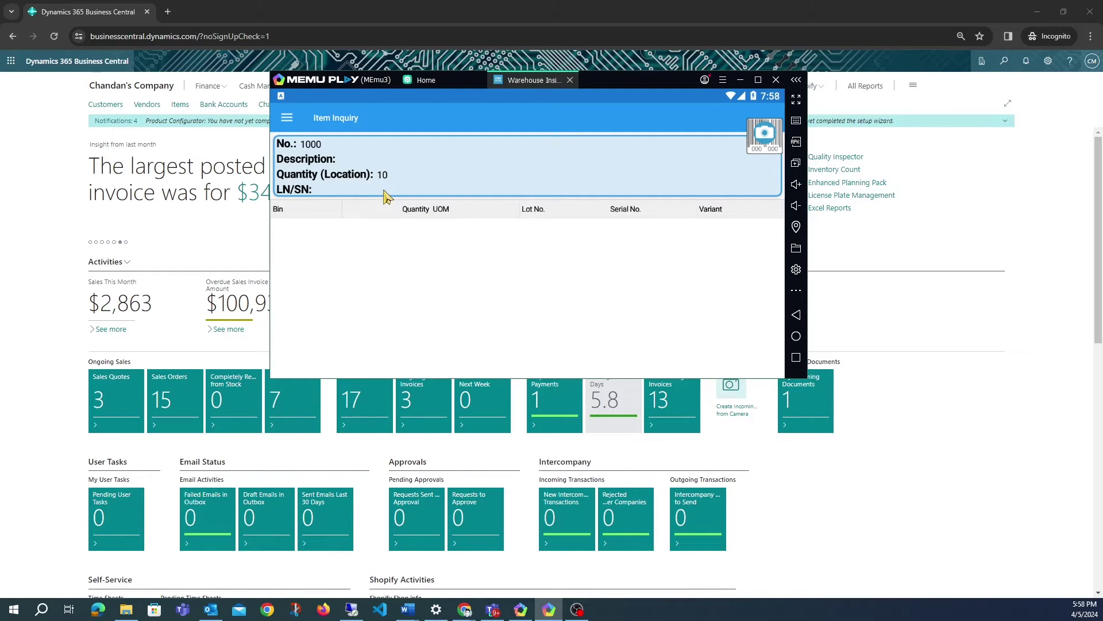
click(1019, 116)
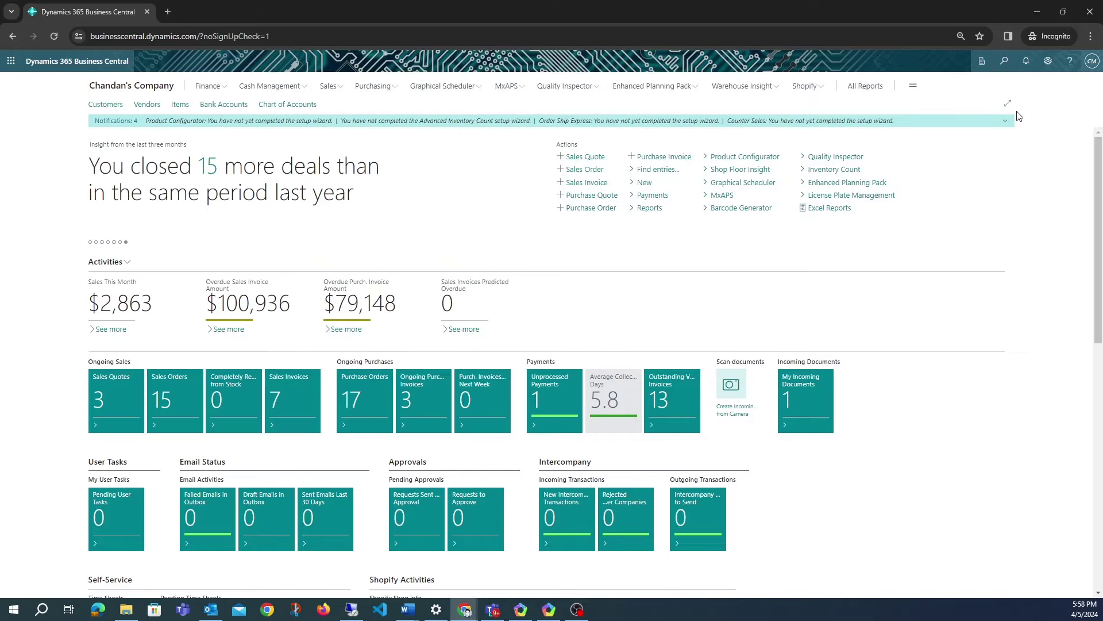
key(alt+q)
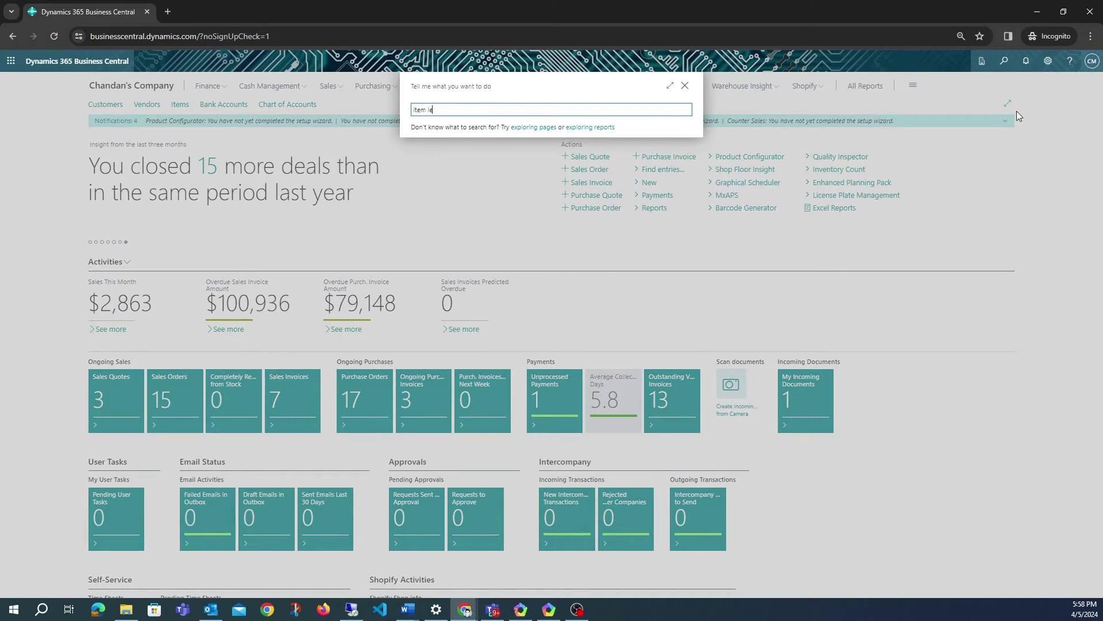
text(item ledger)
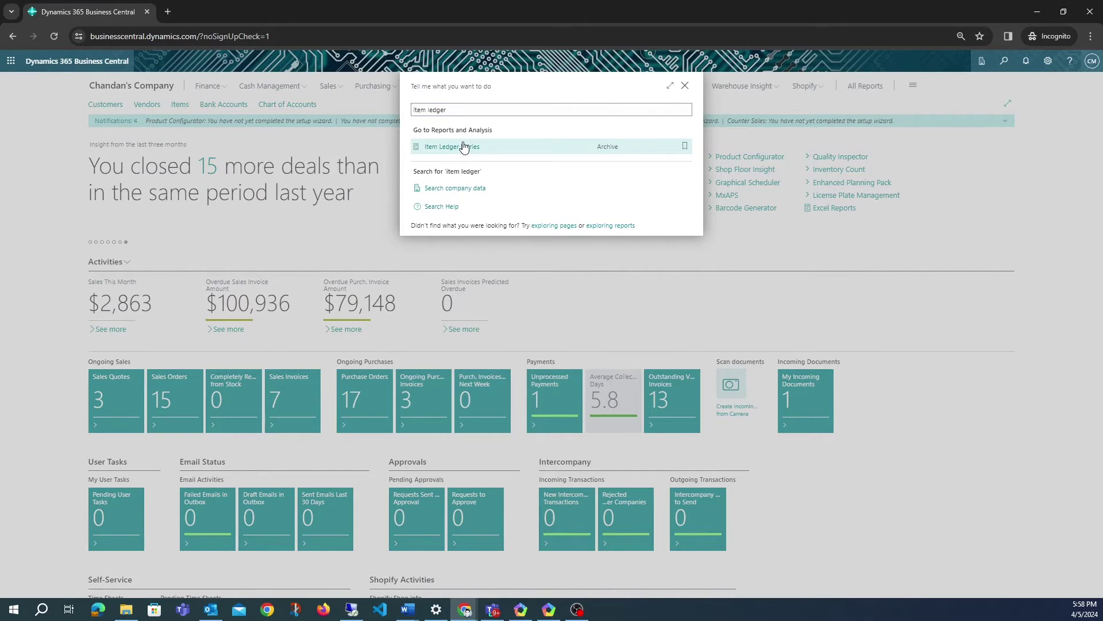
click(465, 146)
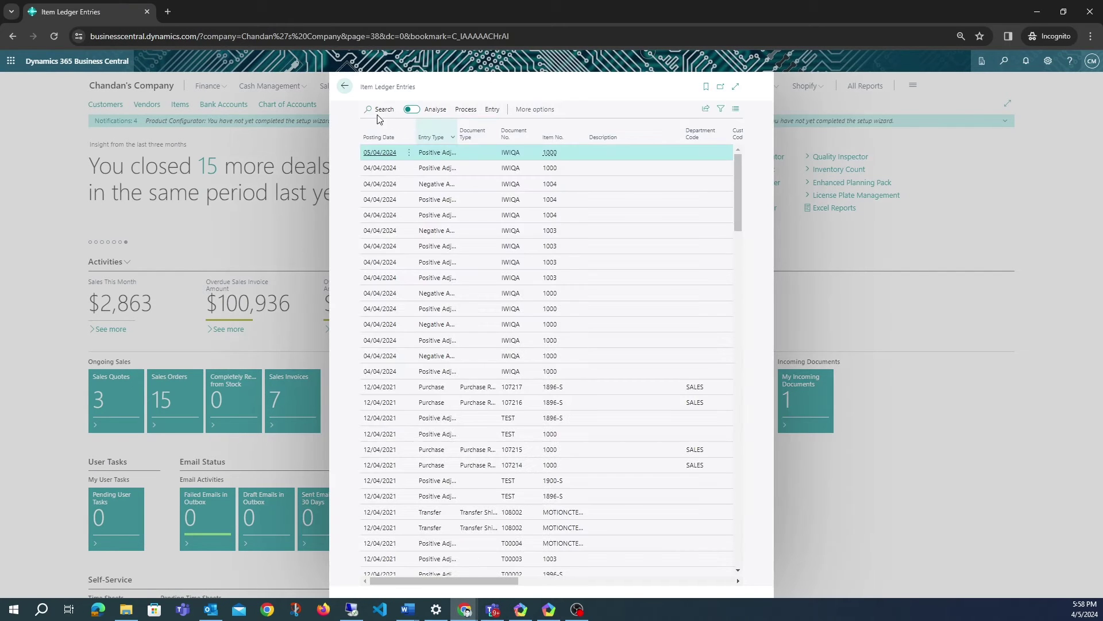
click(734, 87)
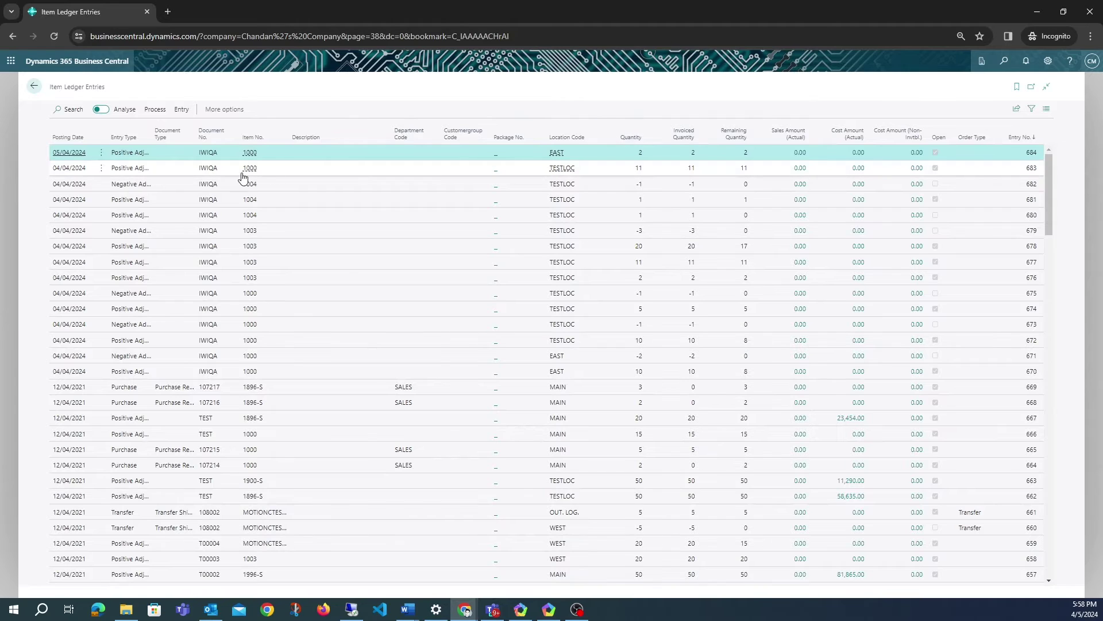
key(Escape)
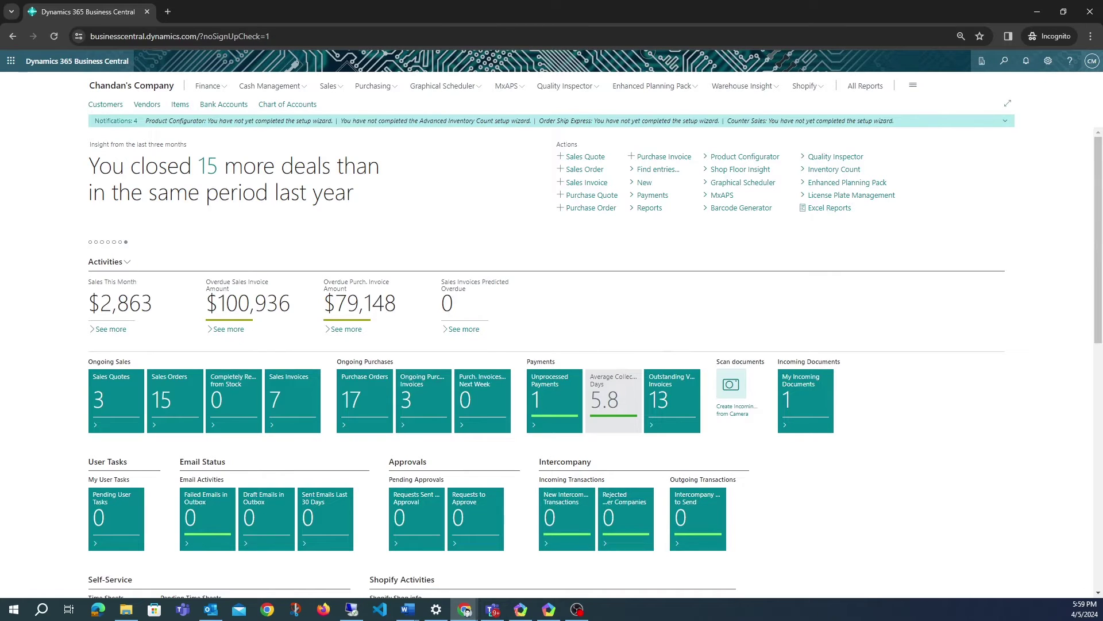
Step: Back in the scanner app, bring up the Item Inquiry for lot-tracked item 1003 TEStwithLOT
key(alt+Tab)
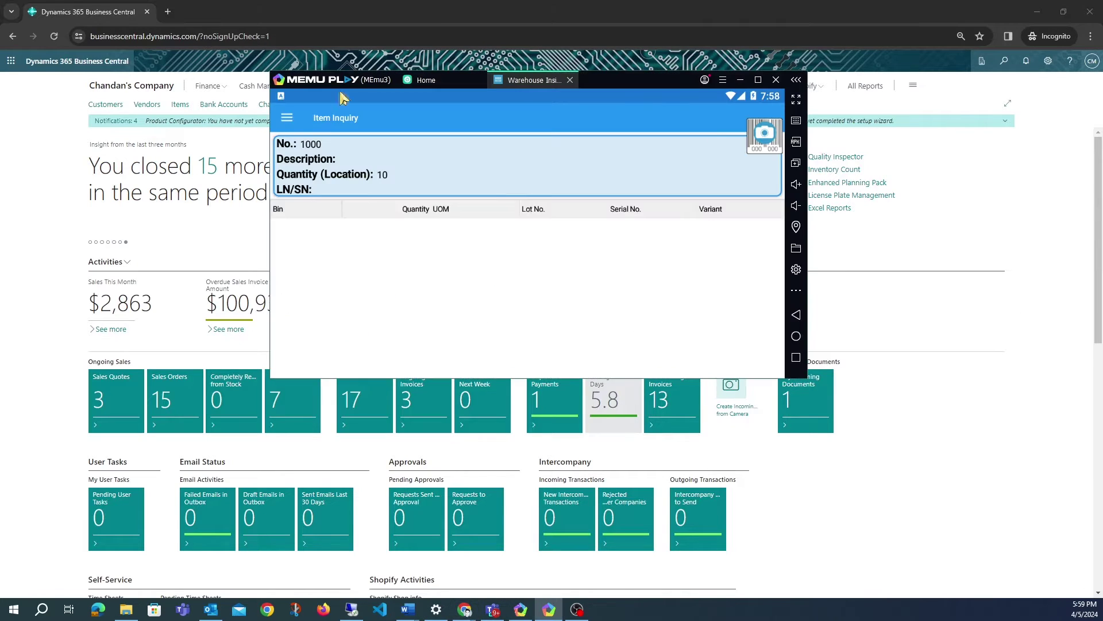
click(290, 120)
click(358, 140)
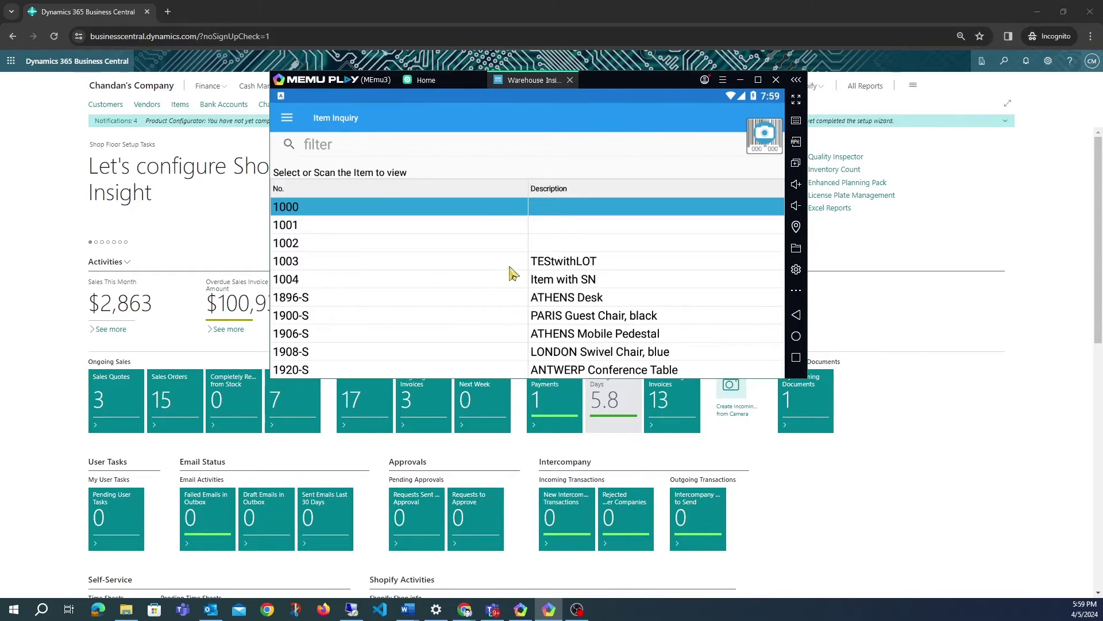
click(467, 262)
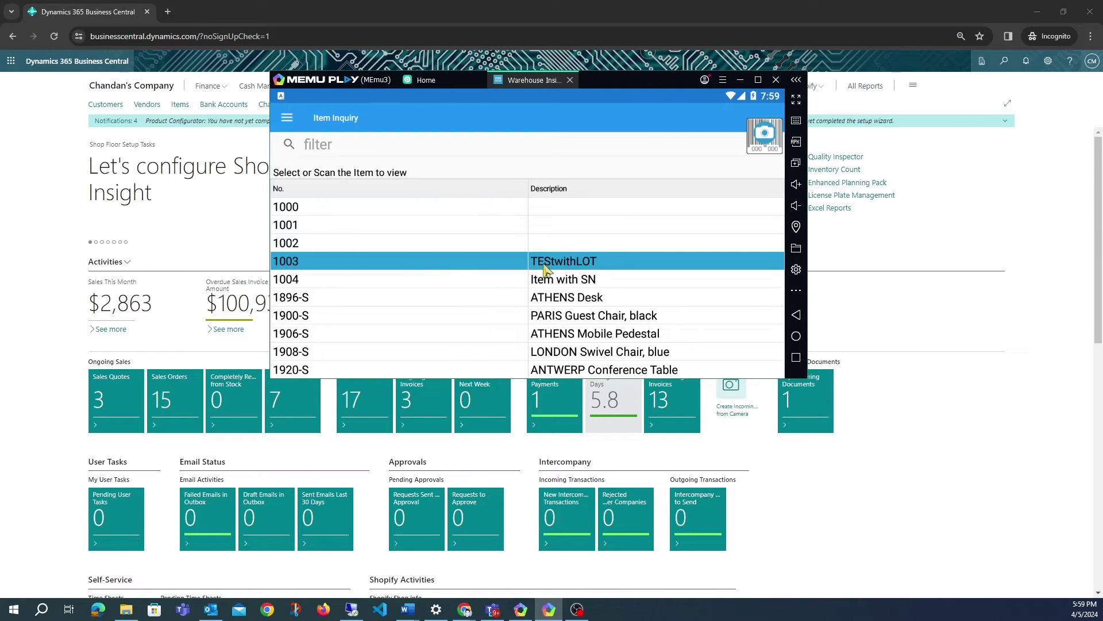
click(288, 118)
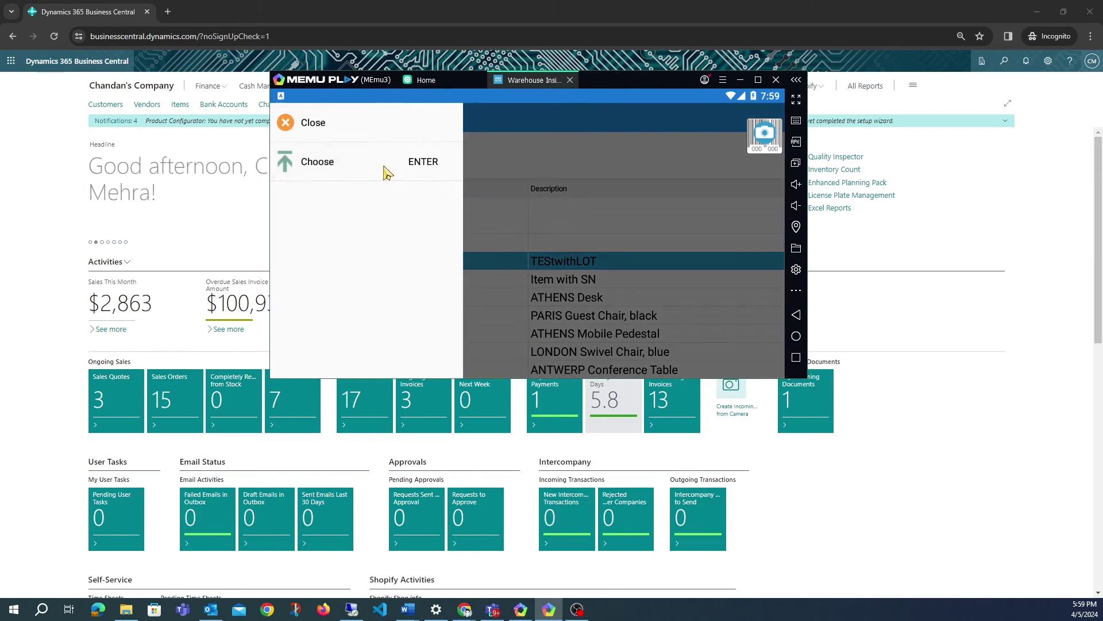
click(382, 166)
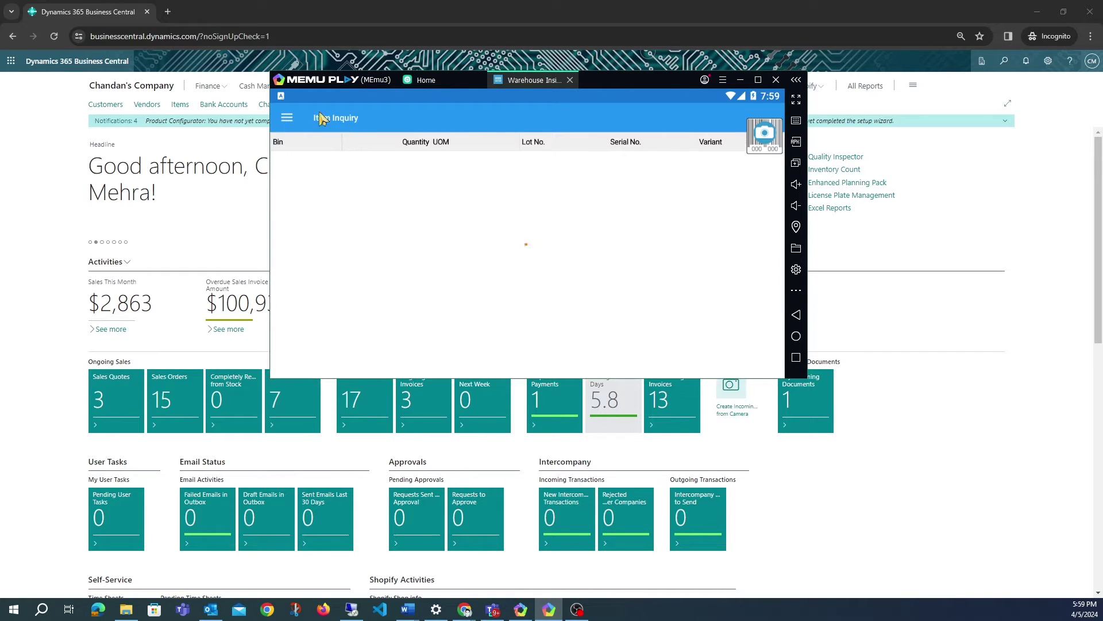
Step: Add 5 PCS of item 1003 under lot test12, bringing its location quantity to 15
click(287, 119)
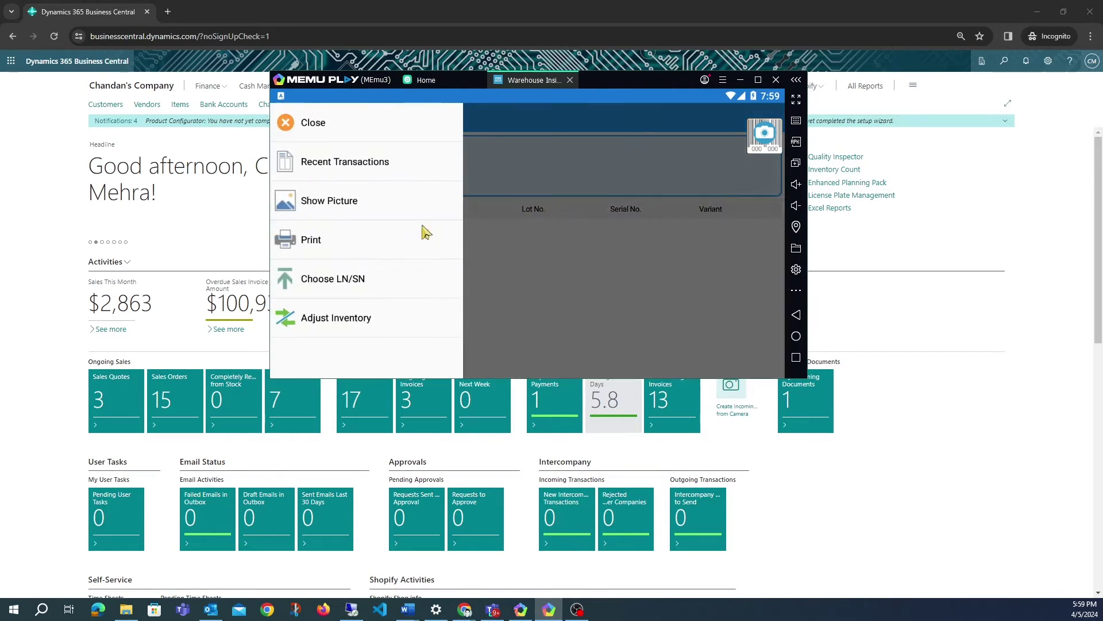
click(372, 317)
click(500, 183)
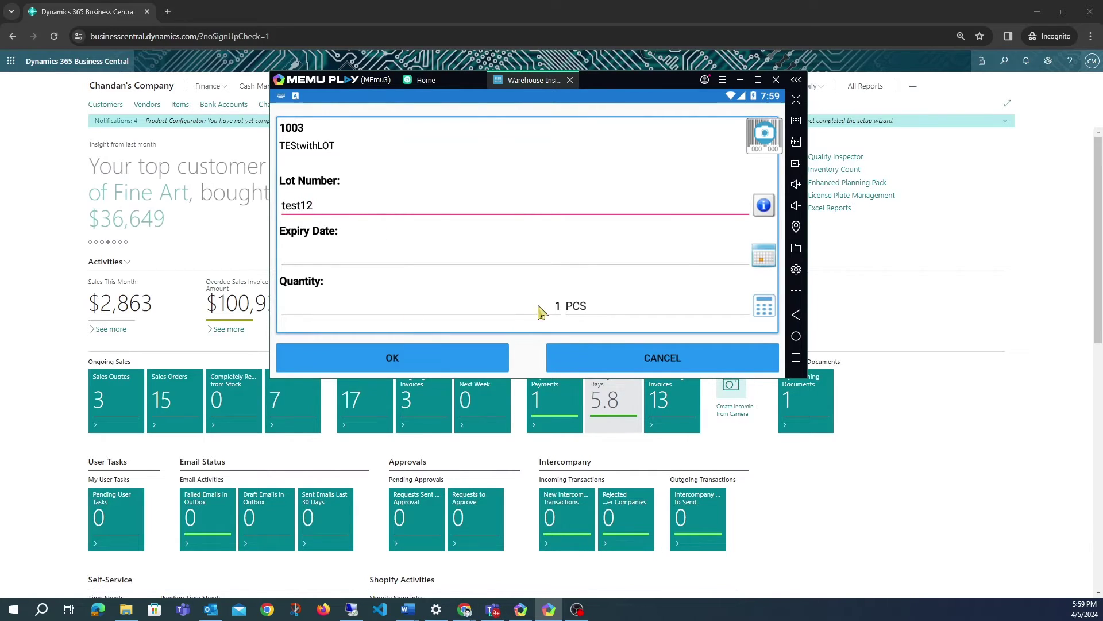
click(557, 315)
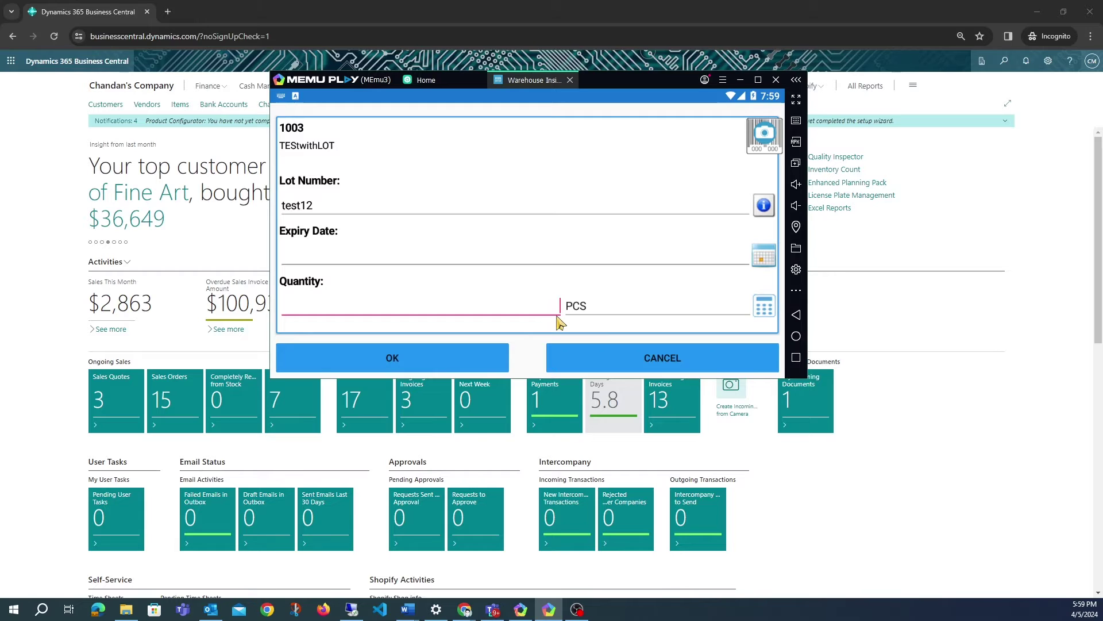
click(476, 355)
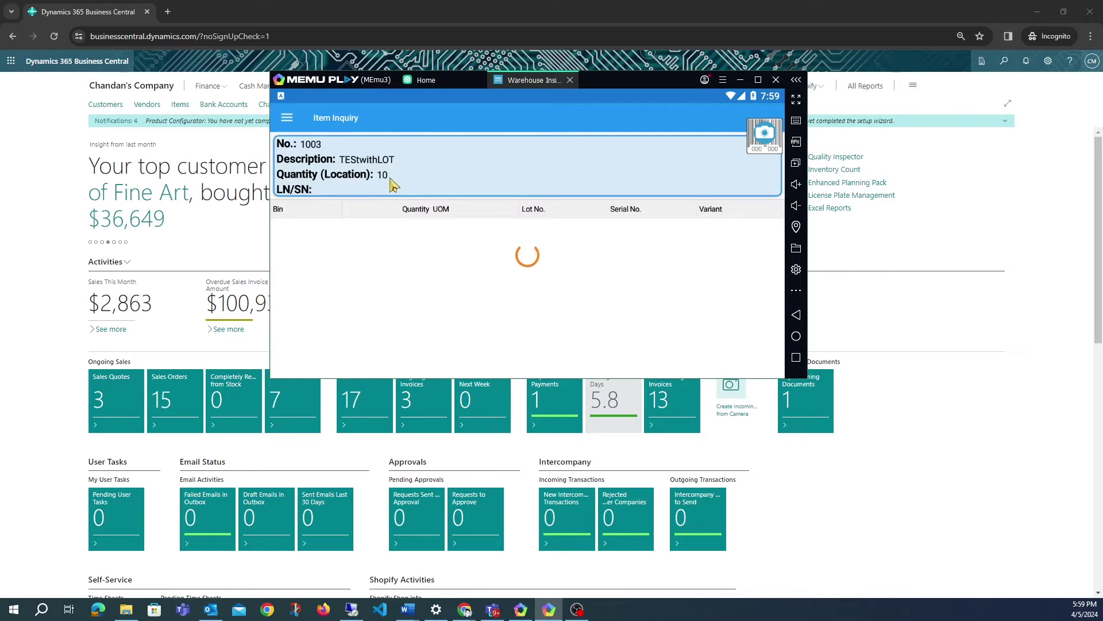
Step: Remove 2 PCS of item 1003 from lot test12, dropping the location quantity from 15 to 13
click(287, 119)
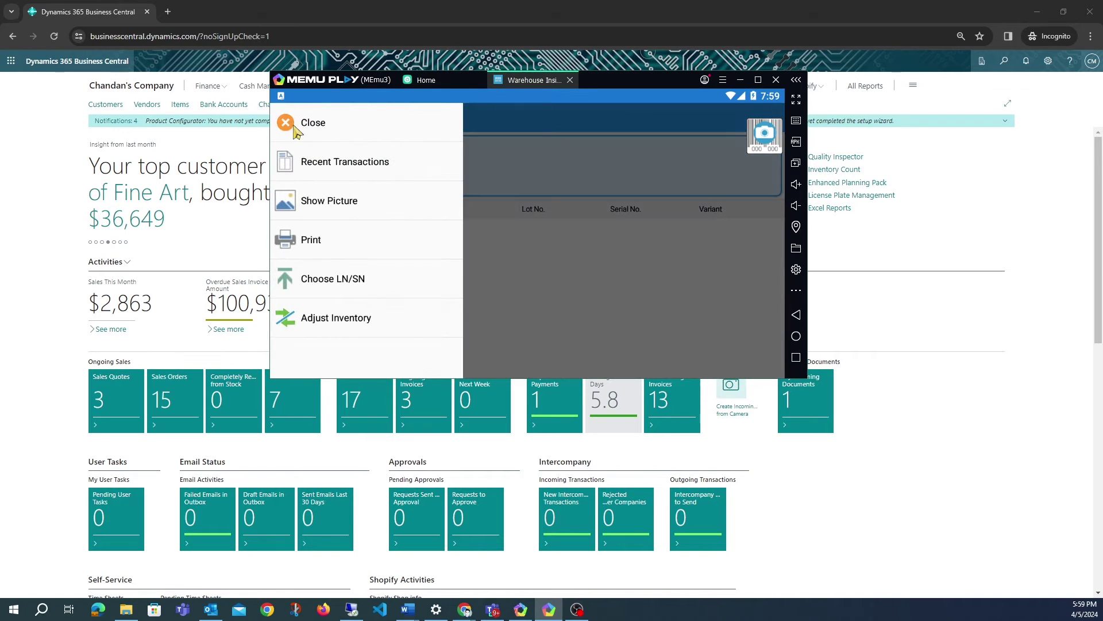
click(380, 317)
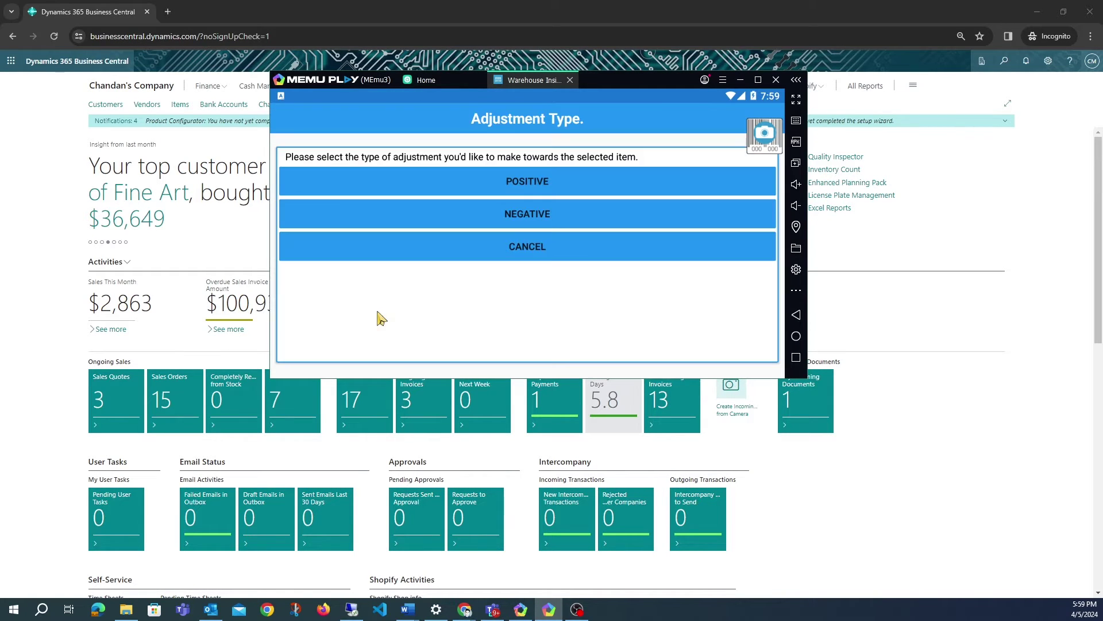
click(527, 213)
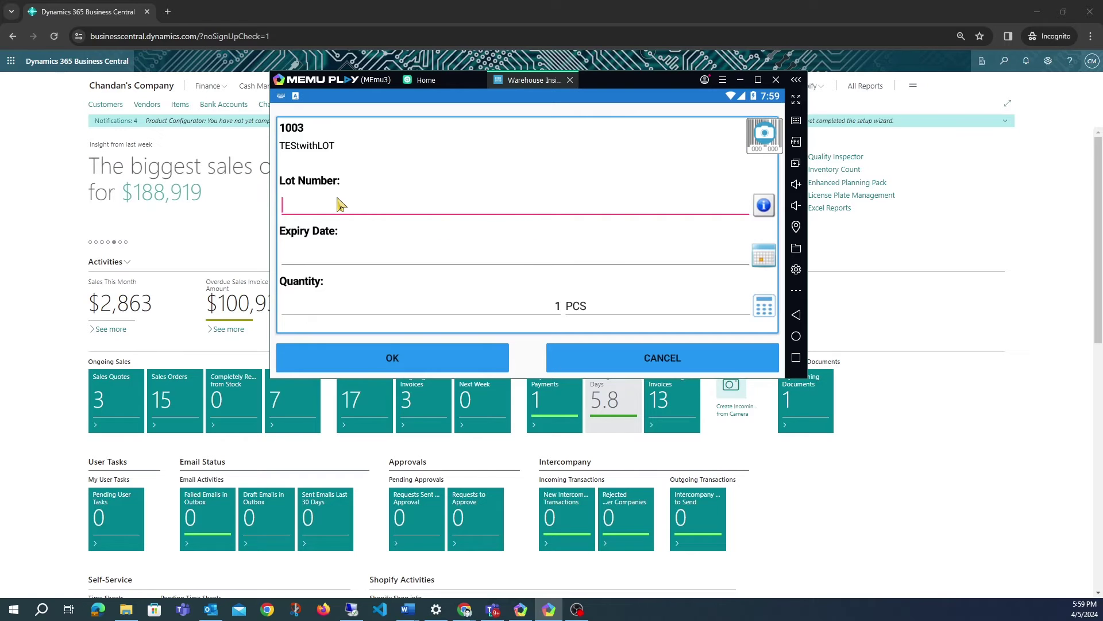
text(test12)
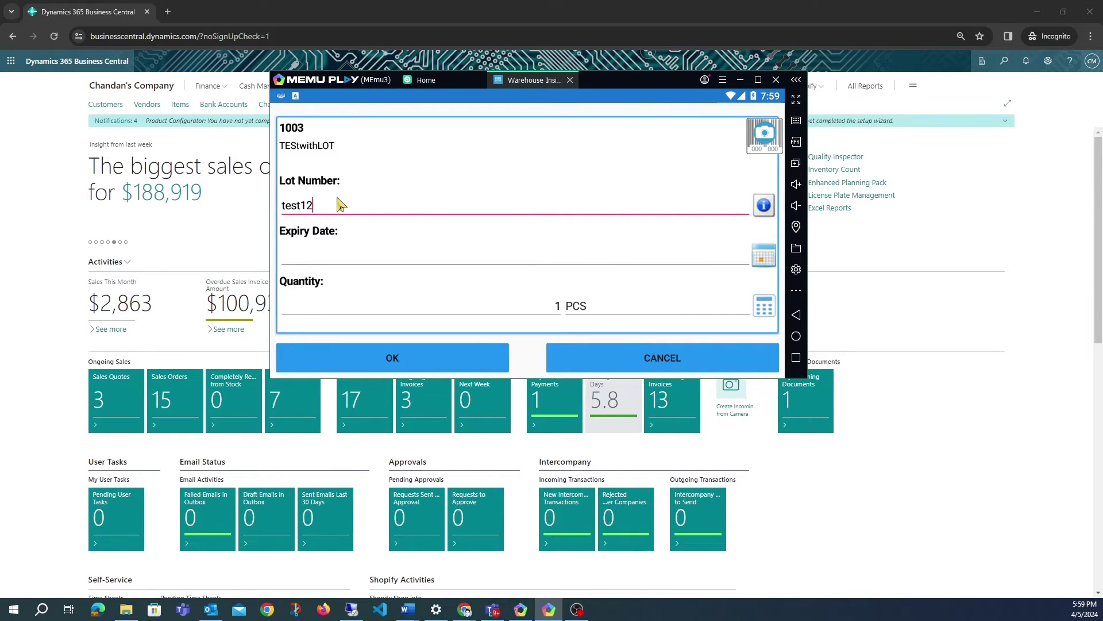
click(555, 313)
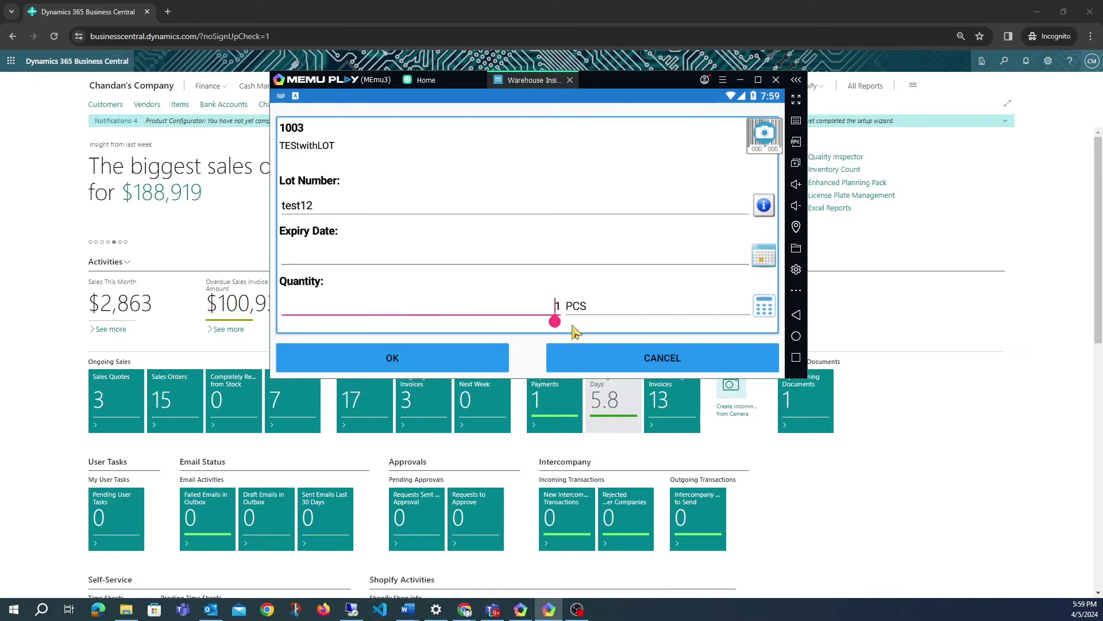
key(Delete)
text(2)
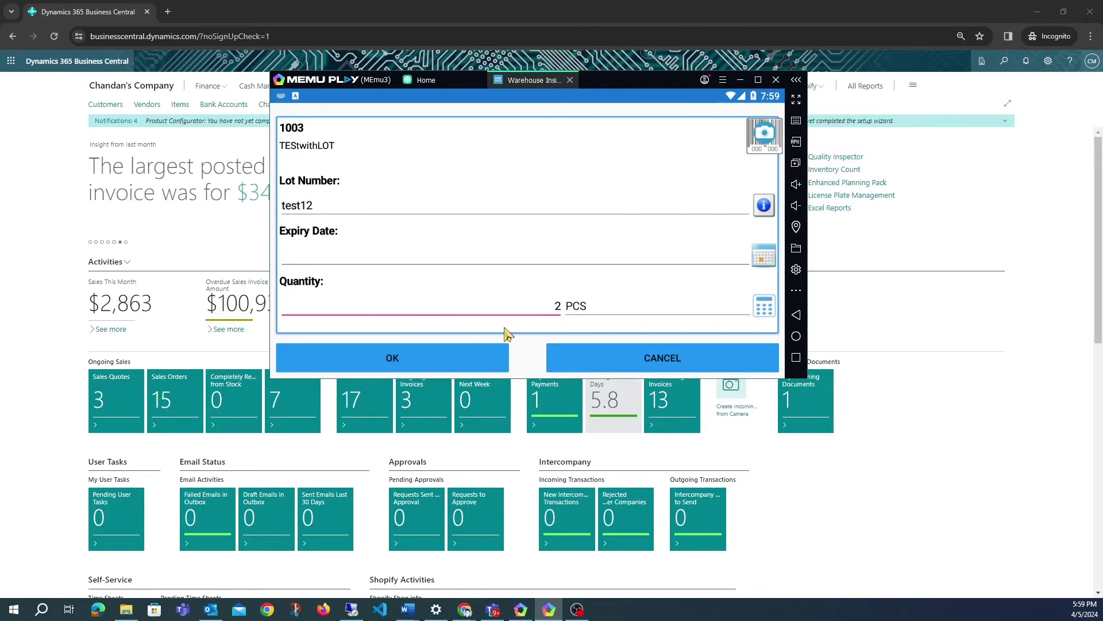
click(454, 365)
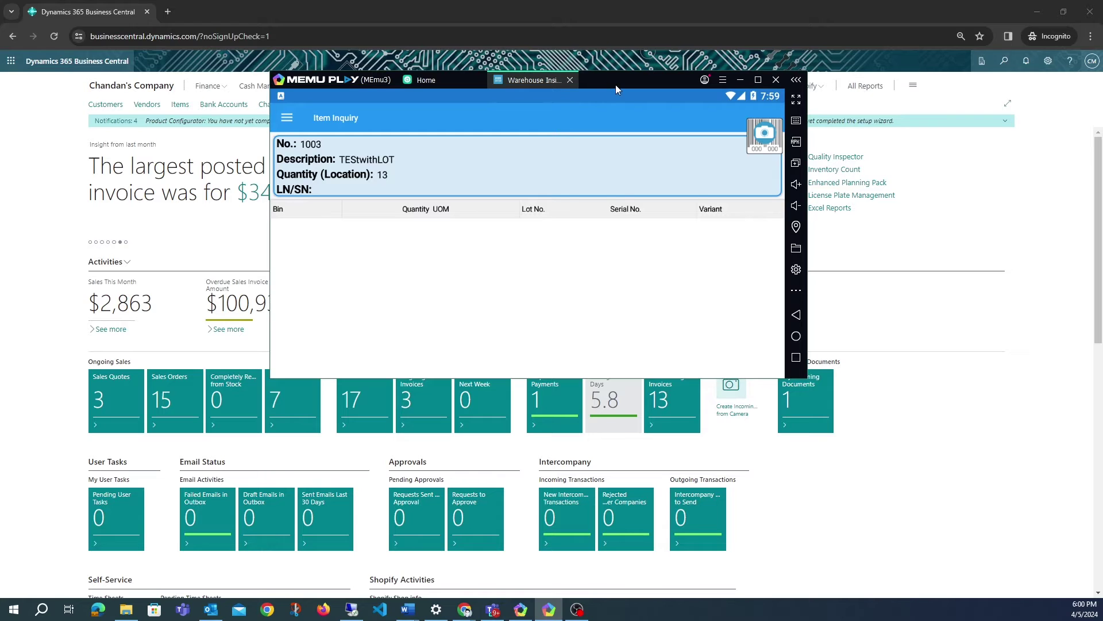
Step: Bring up the Item Inquiry for serial-tracked item 1004 Item with SN
drag(616, 85, 623, 116)
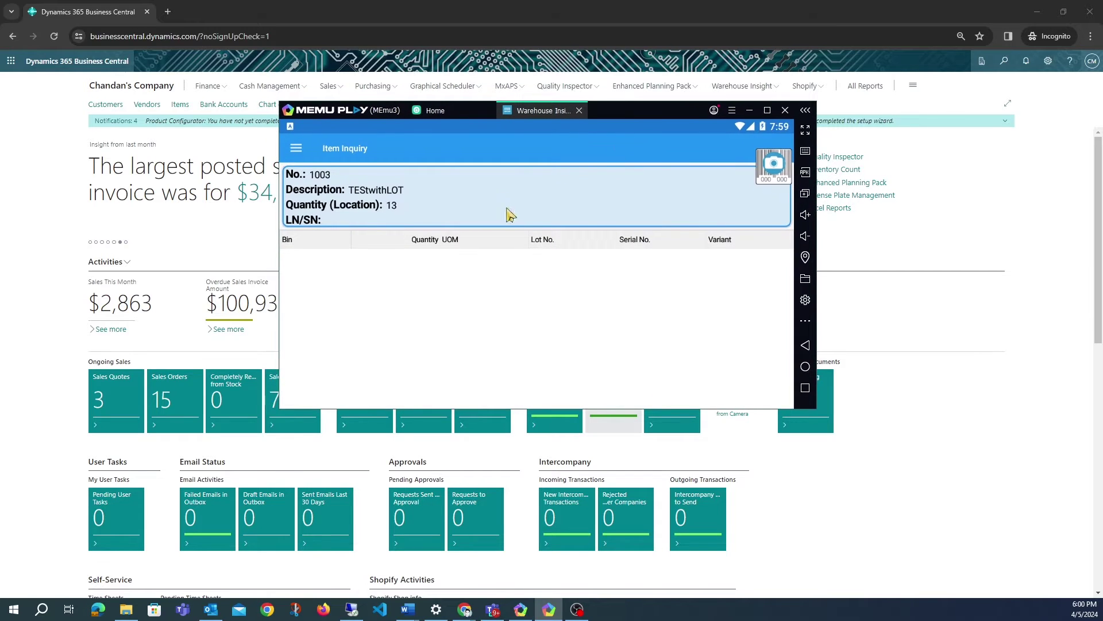
click(296, 148)
click(414, 168)
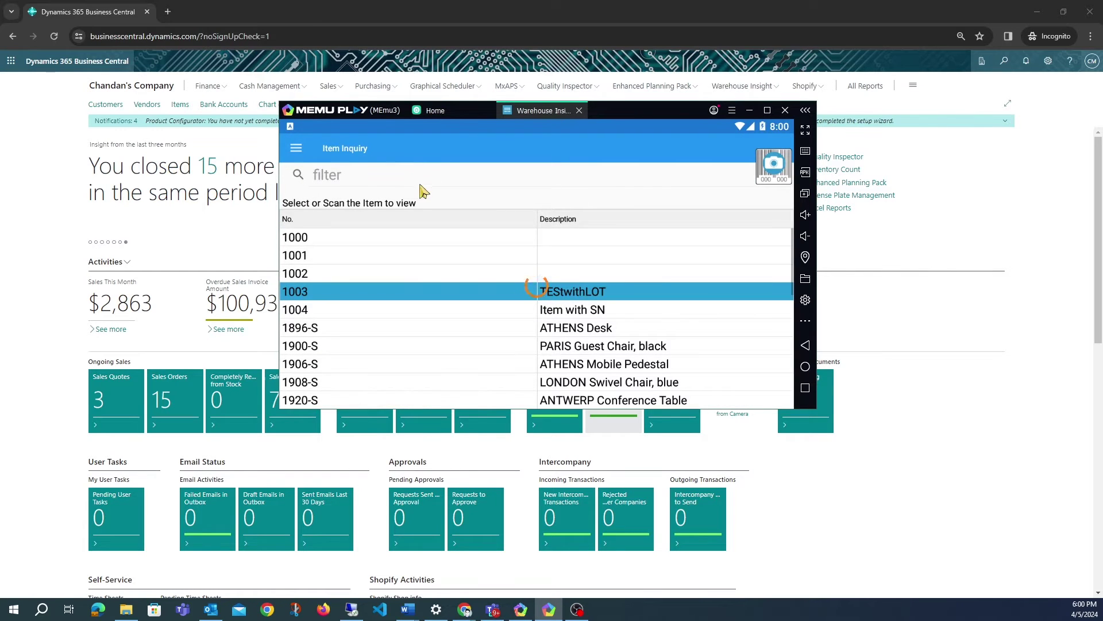
click(523, 314)
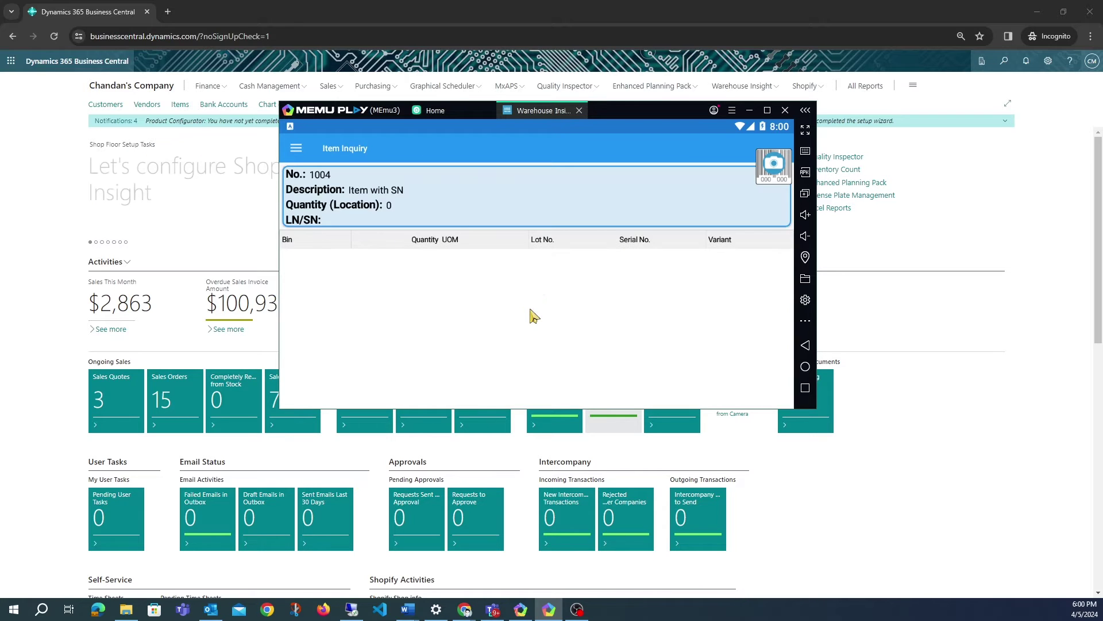
Step: Add one unit of item 1004 with serial number ser1, raising its quantity from 0 to 1
click(296, 149)
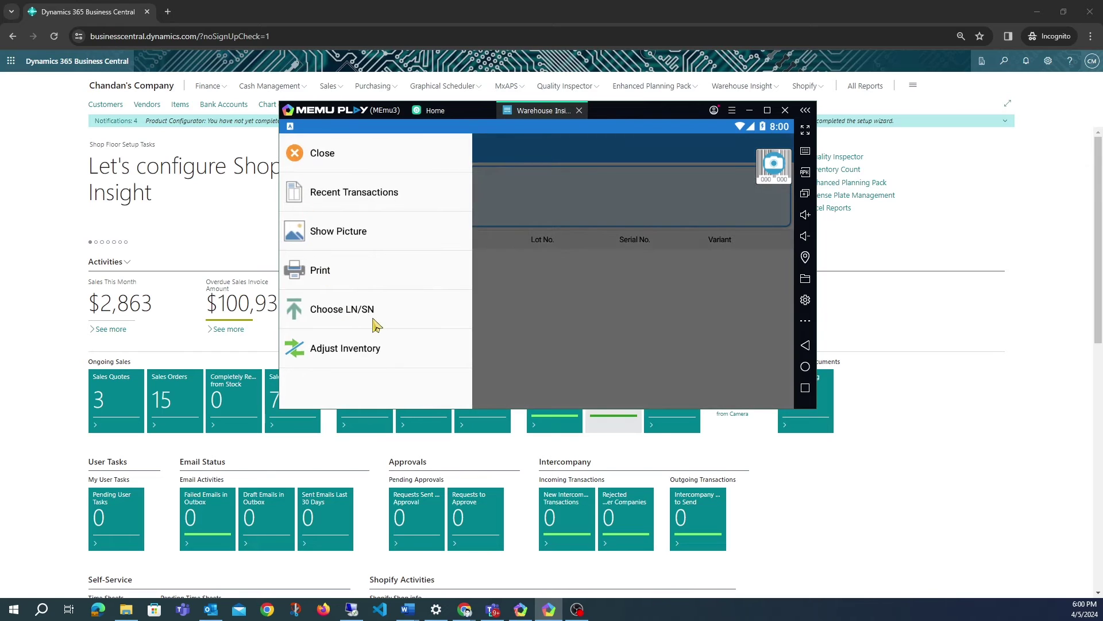
click(386, 348)
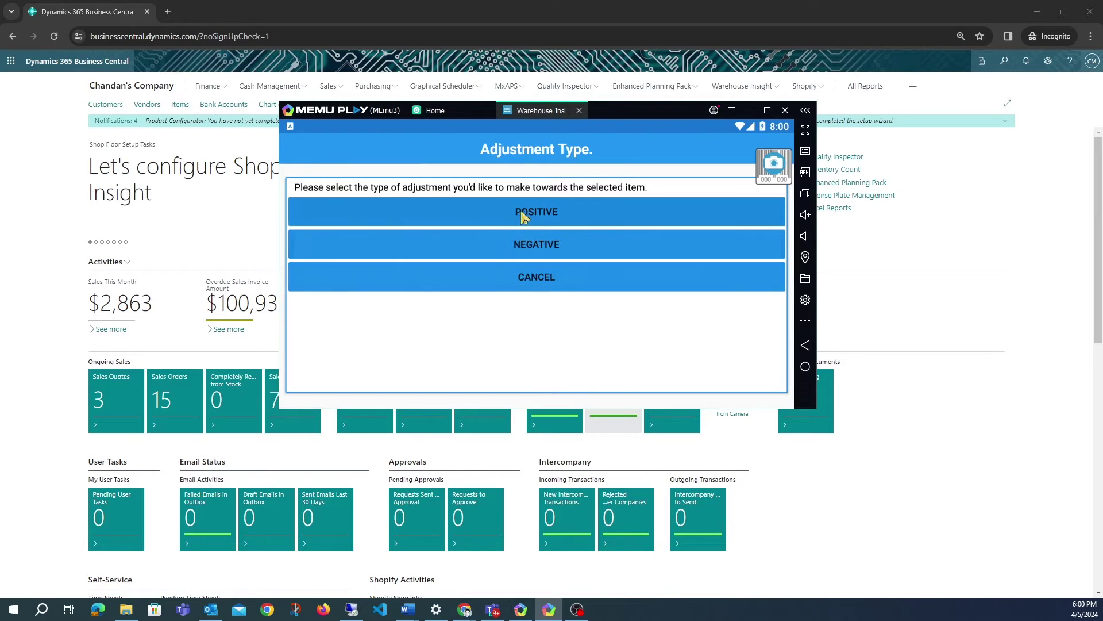
click(590, 221)
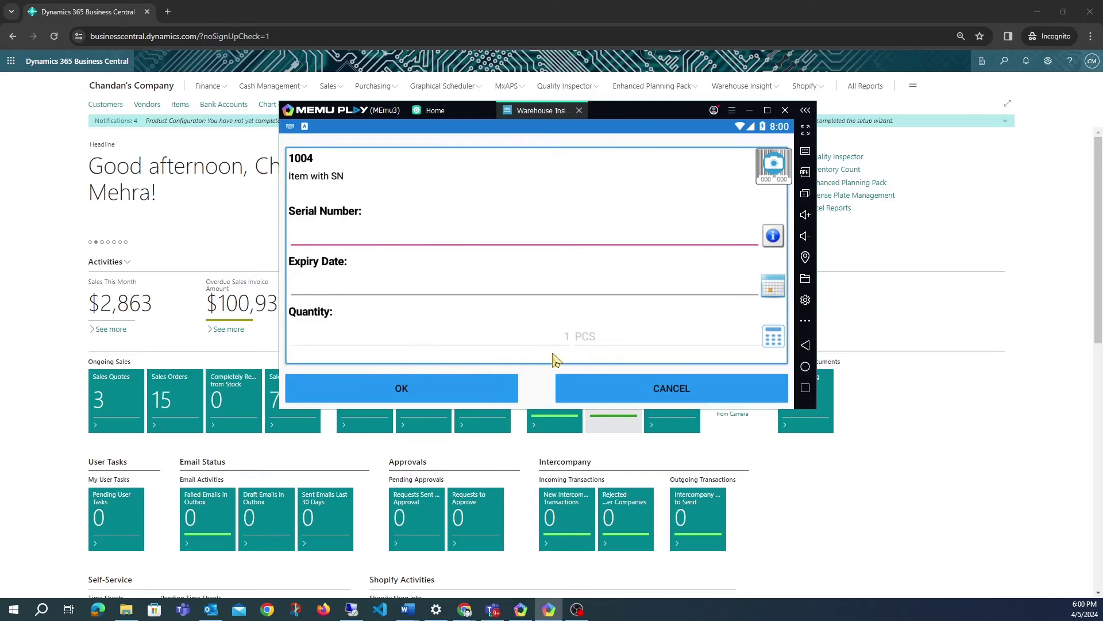
text(er1)
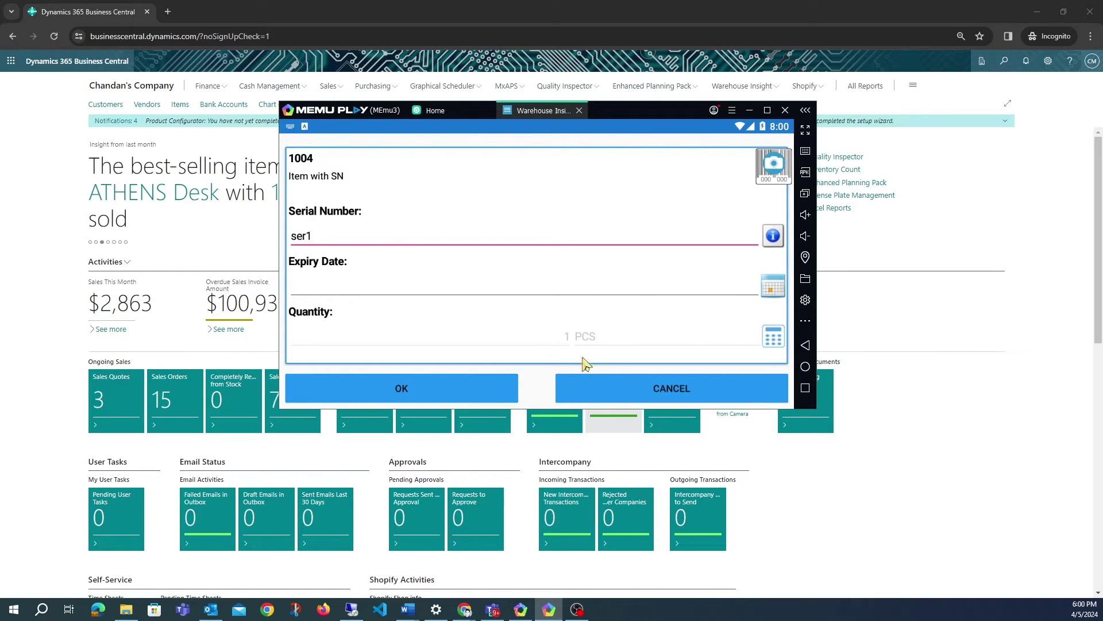
click(465, 393)
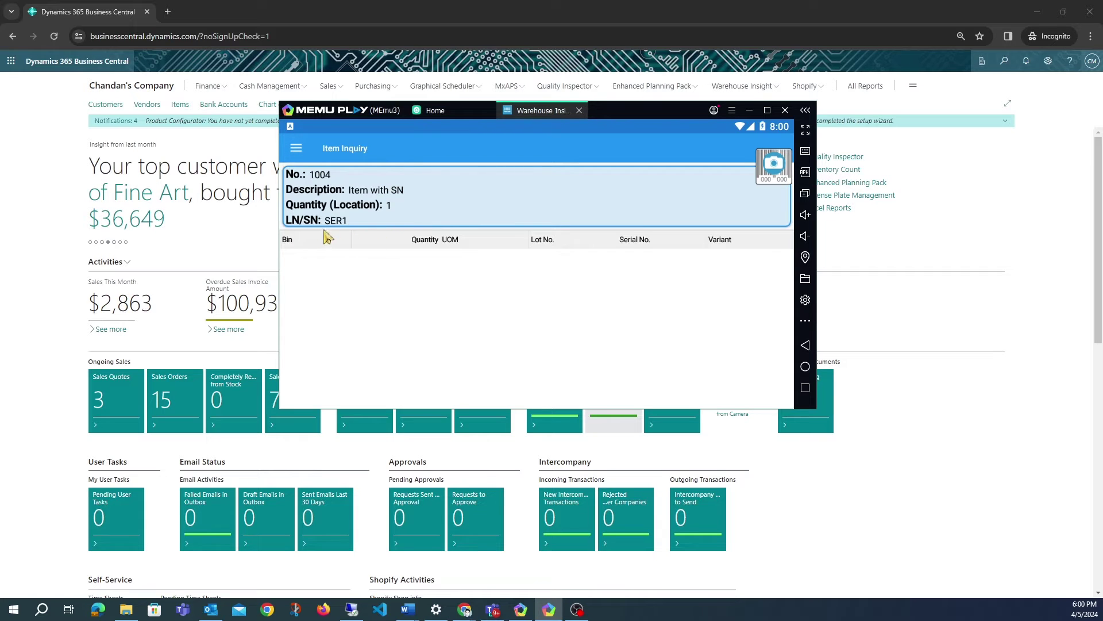
click(296, 149)
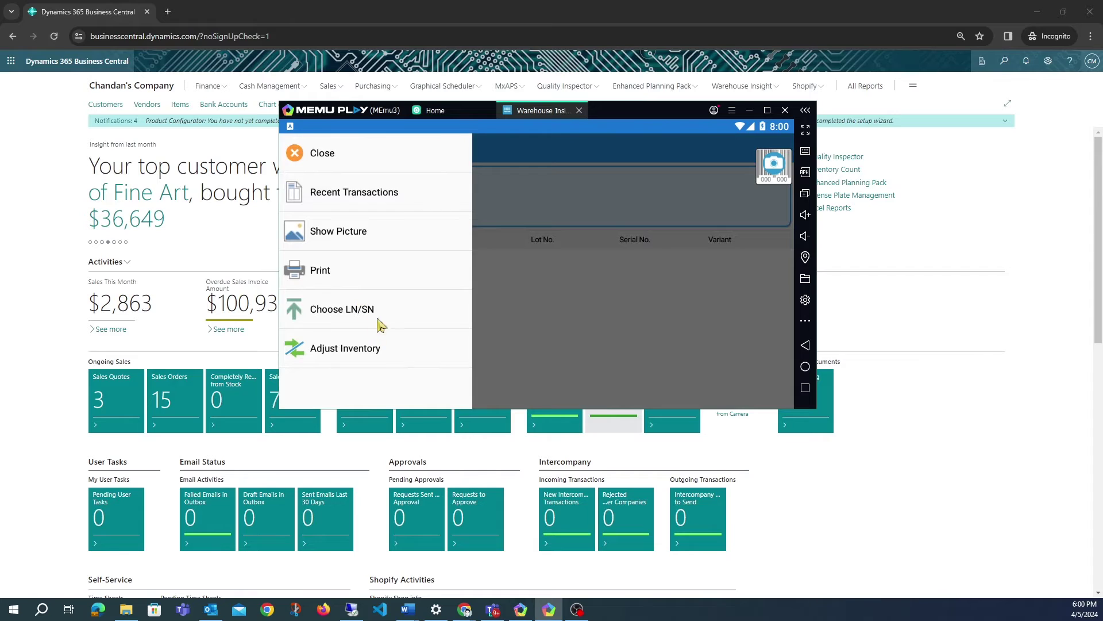
click(382, 318)
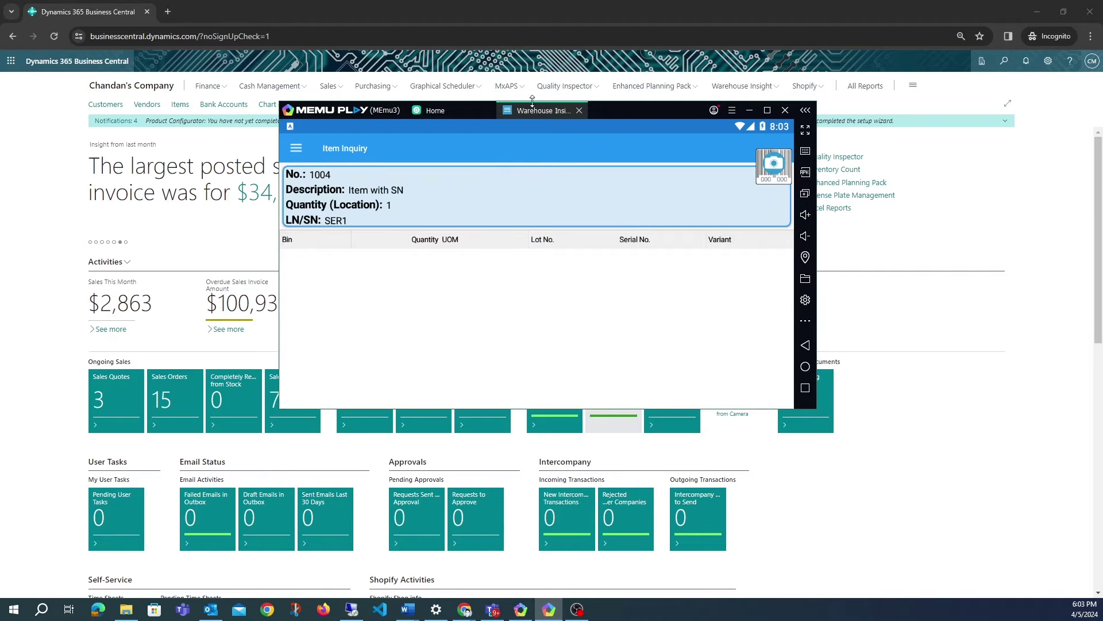
drag(619, 111, 631, 148)
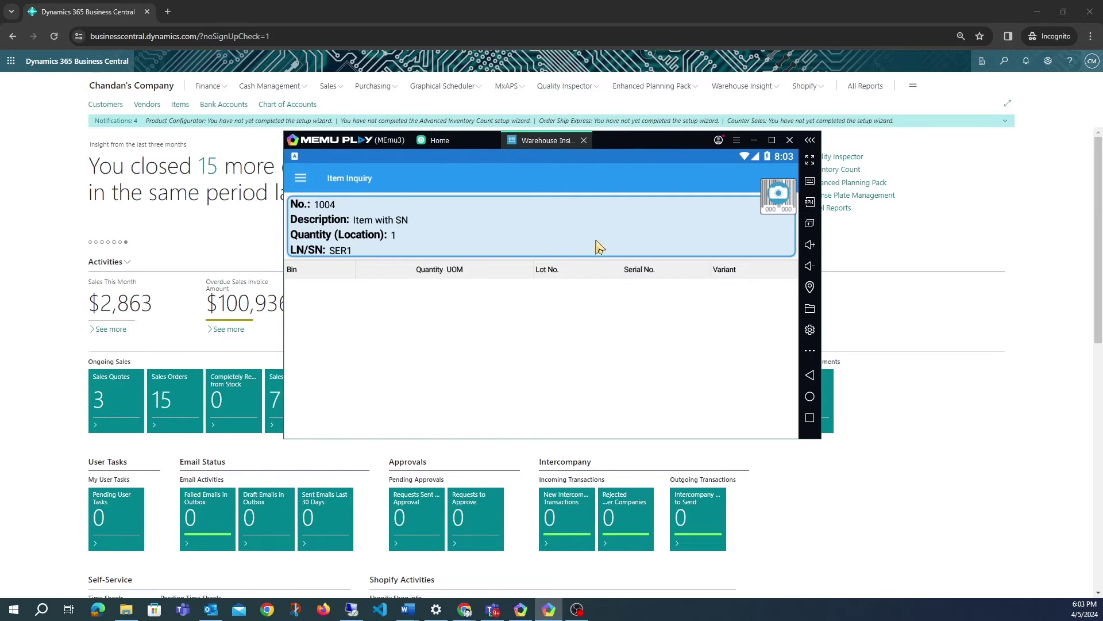
Step: Return to the home menu and open the app's Configure settings with the configuration password
click(301, 177)
click(379, 196)
click(331, 194)
click(328, 185)
click(300, 179)
click(386, 225)
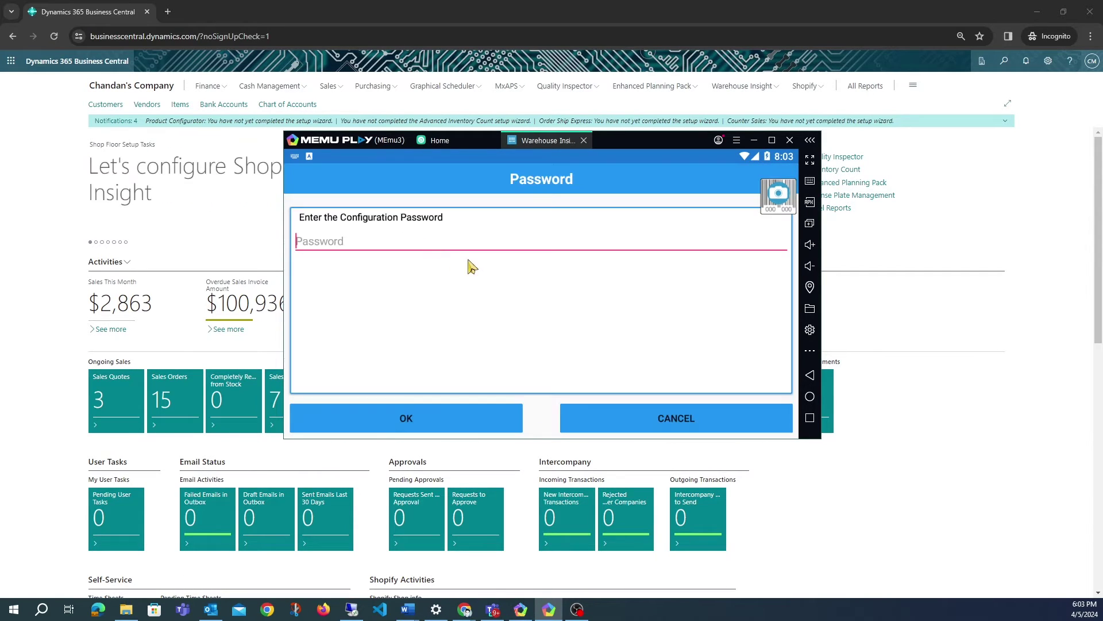
text(1)
key(Return)
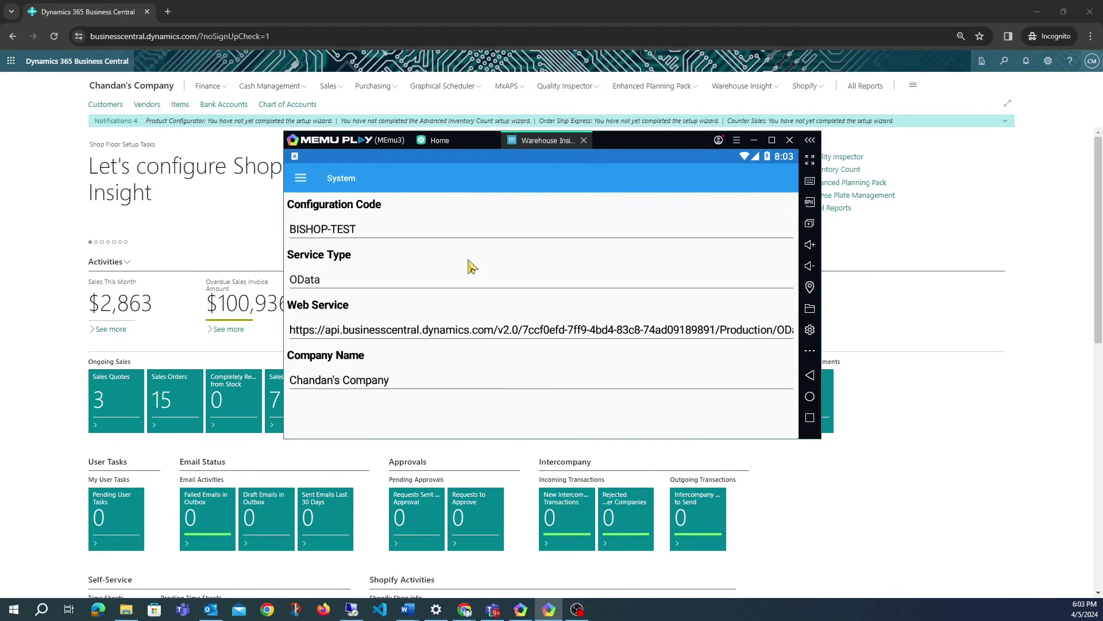
Step: Change the Configuration Code from BISHOP-TEST to BIN-LOC and save it
double_click(322, 229)
key(Delete)
key(Delete)
key(Delete)
key(Delete)
key(Delete)
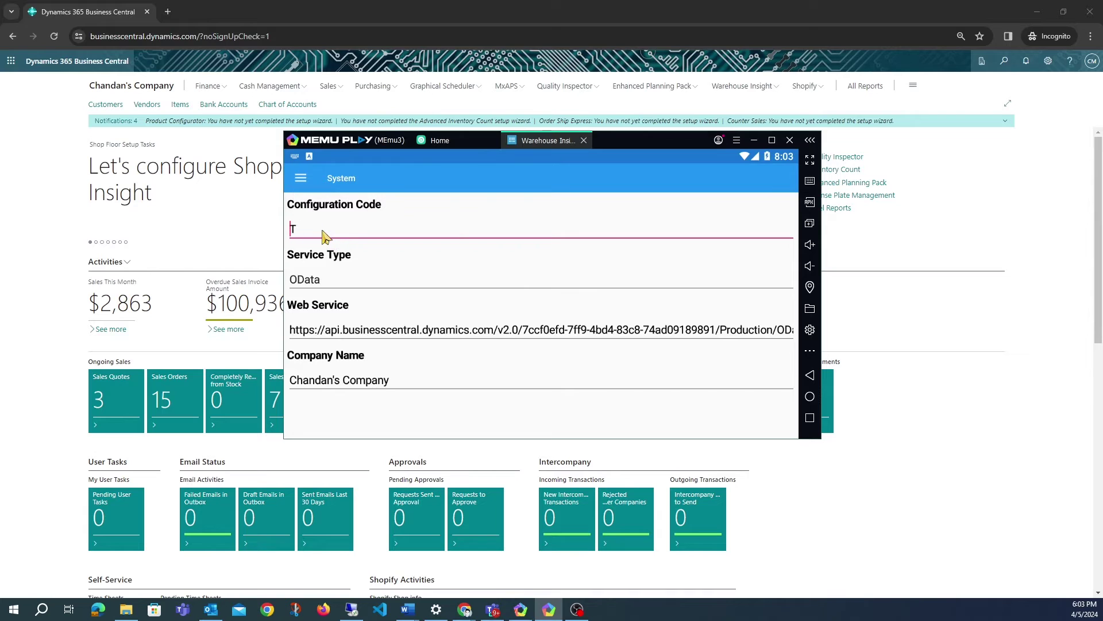
text(BIN-LOC)
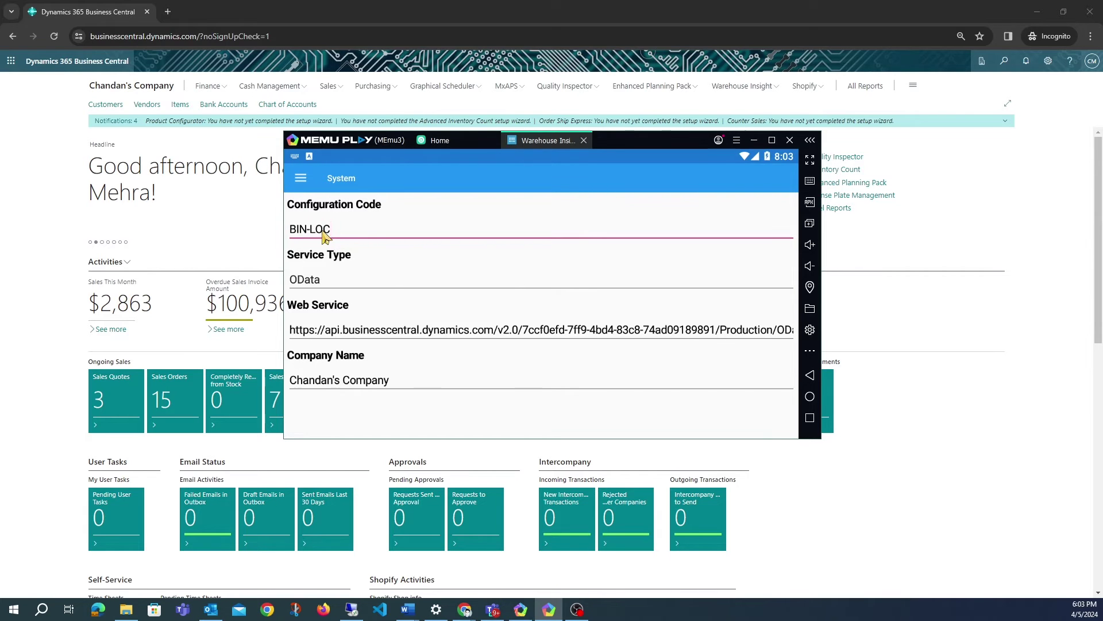
click(301, 178)
click(389, 201)
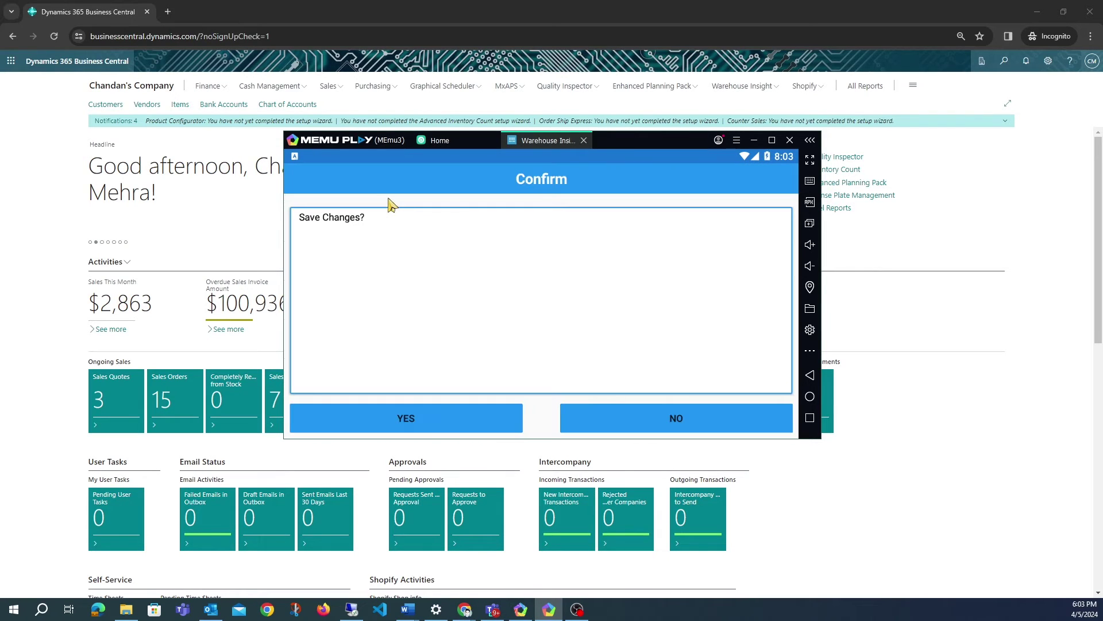
click(422, 425)
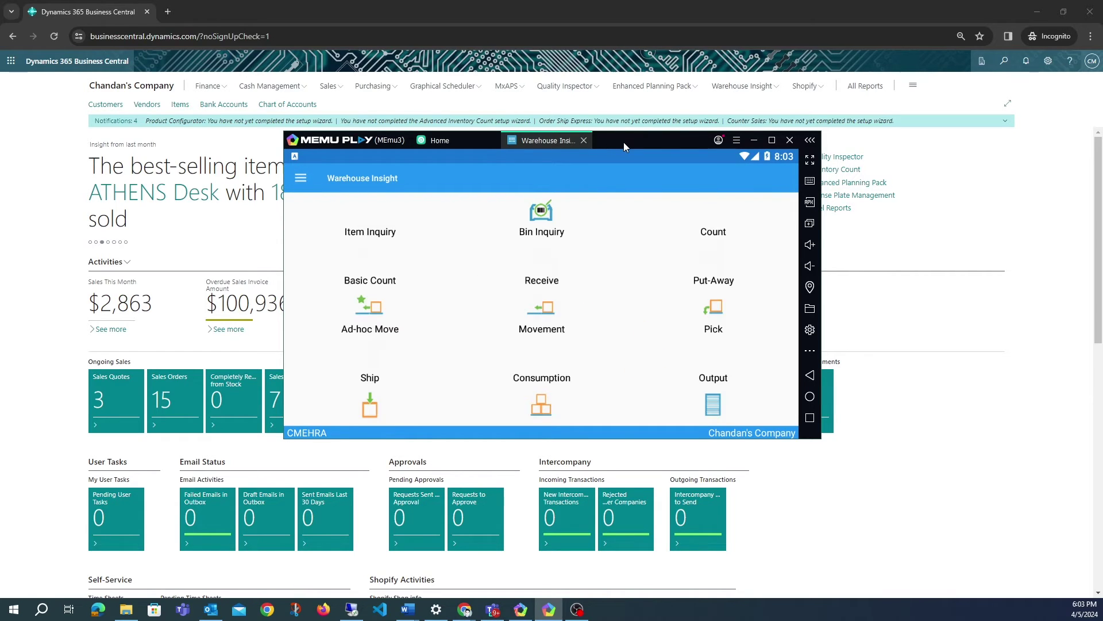
Step: Look up item 1000 in Item Inquiry: 15 PCS in bin 1896 and 9 in bin 1900
click(366, 222)
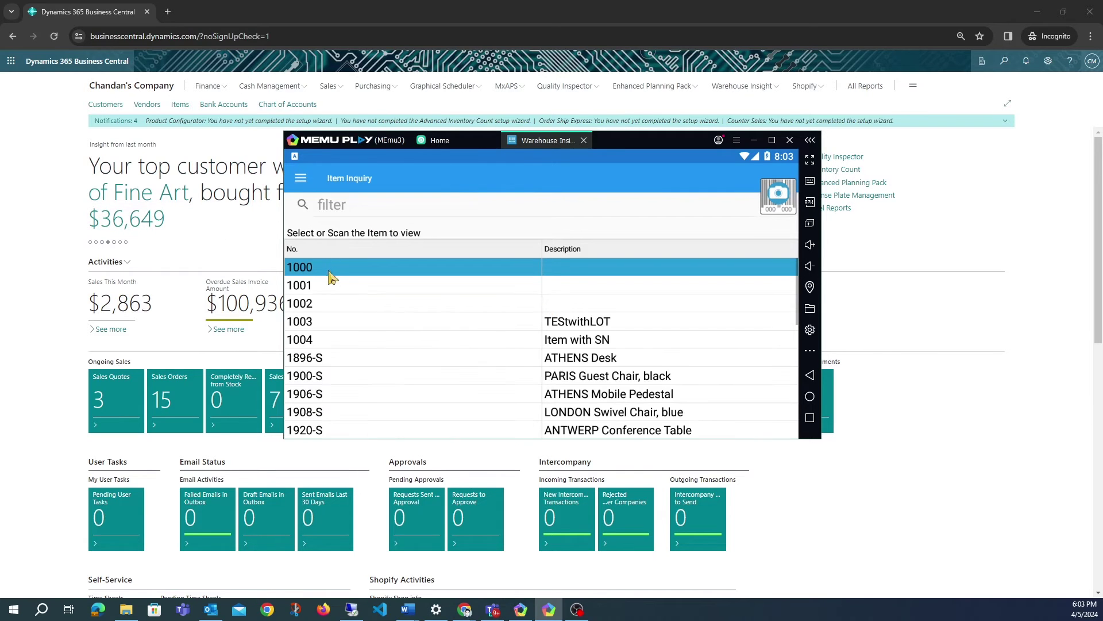
click(333, 281)
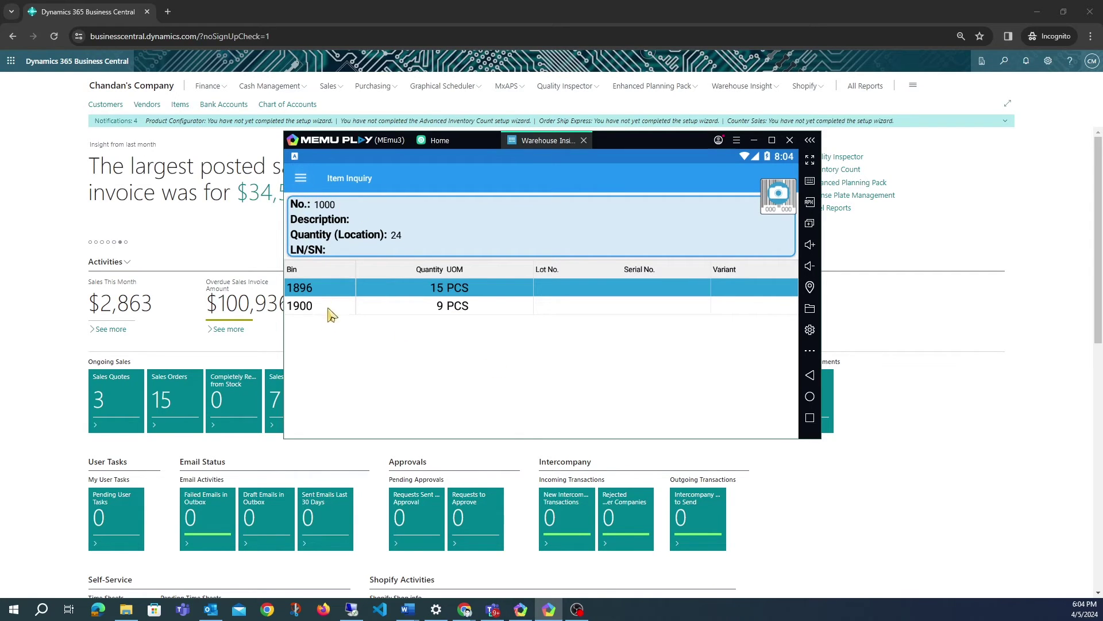
Step: Post a positive 5 PCS adjustment of item 1000 in bin 1896, raising that bin to 20
click(301, 179)
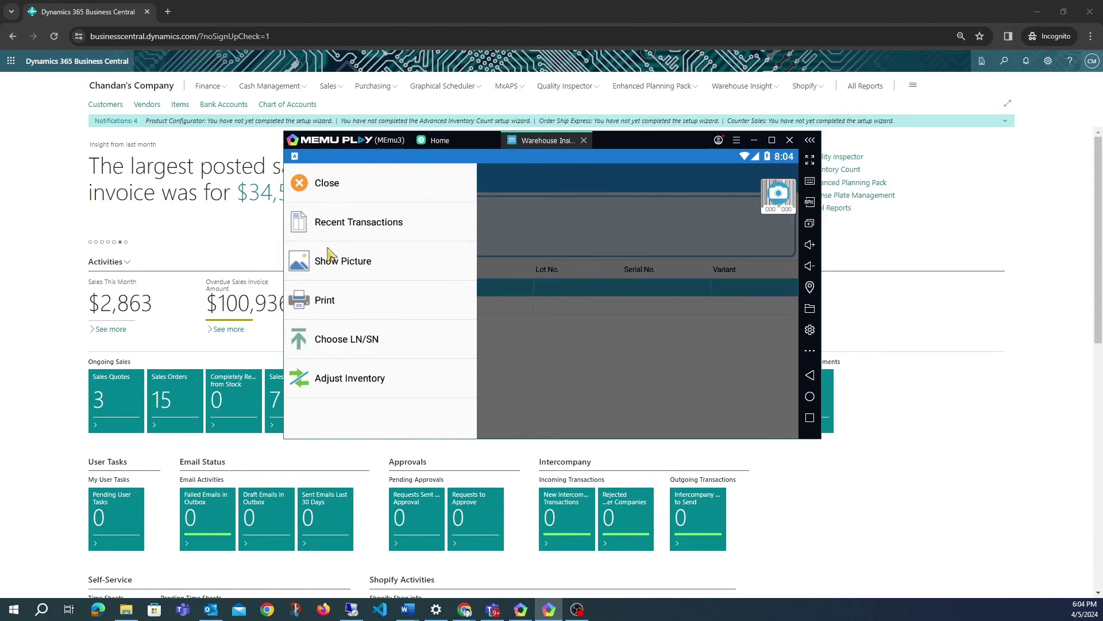
click(433, 283)
click(300, 171)
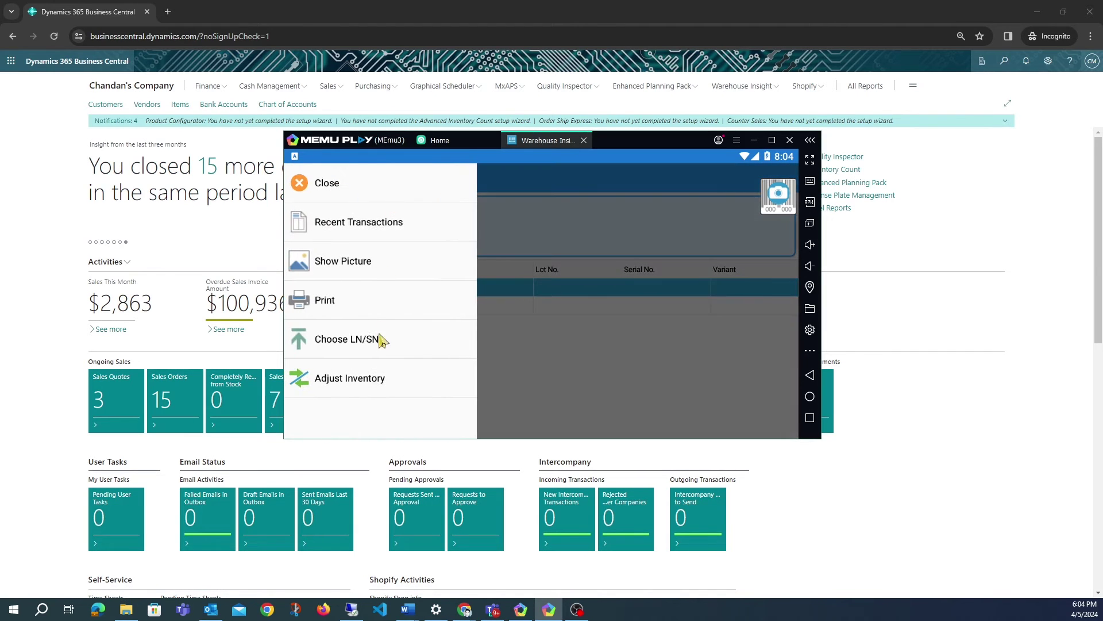
click(412, 378)
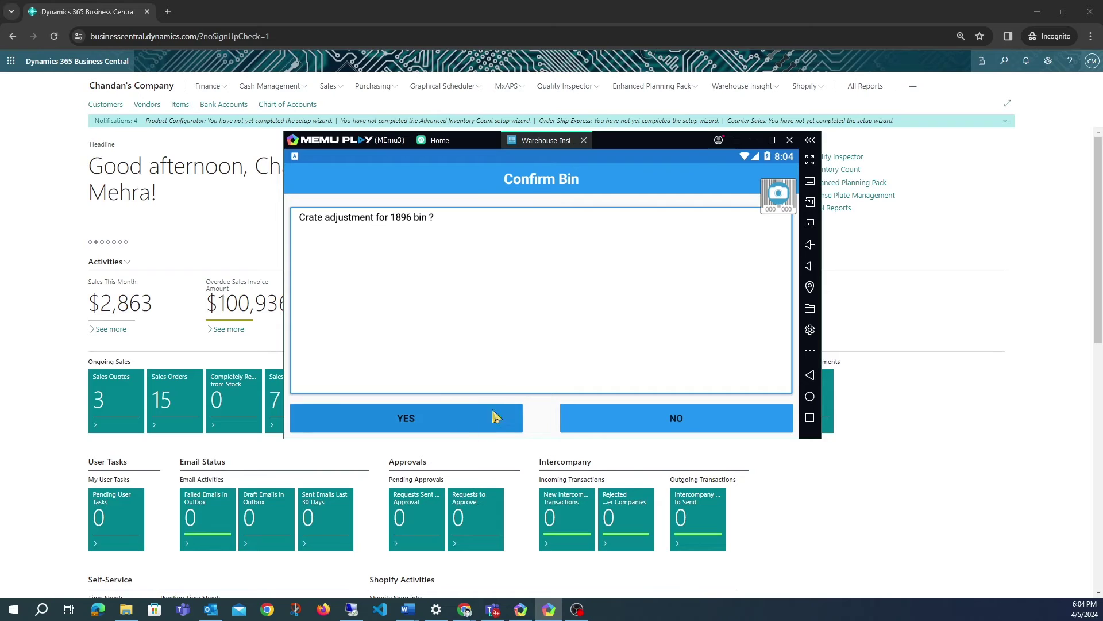
click(472, 416)
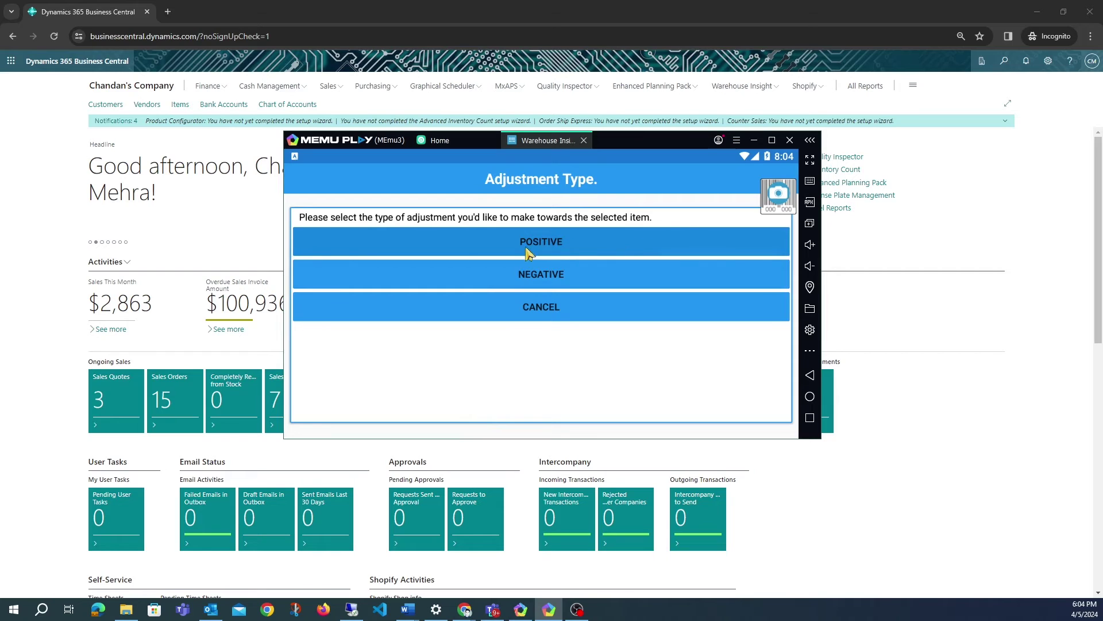
click(564, 244)
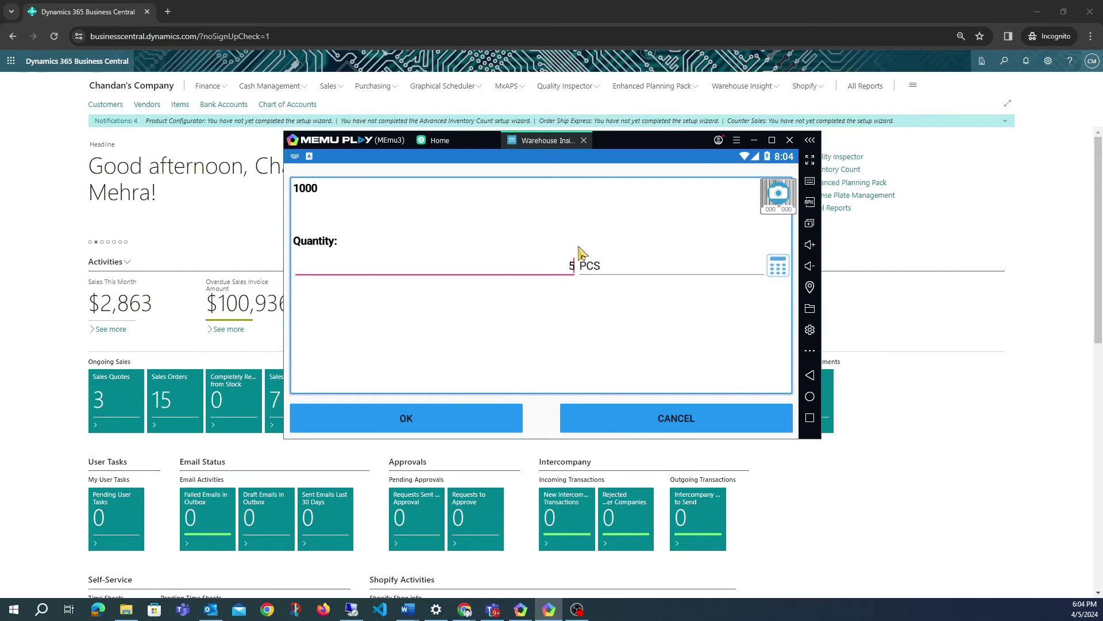
click(489, 421)
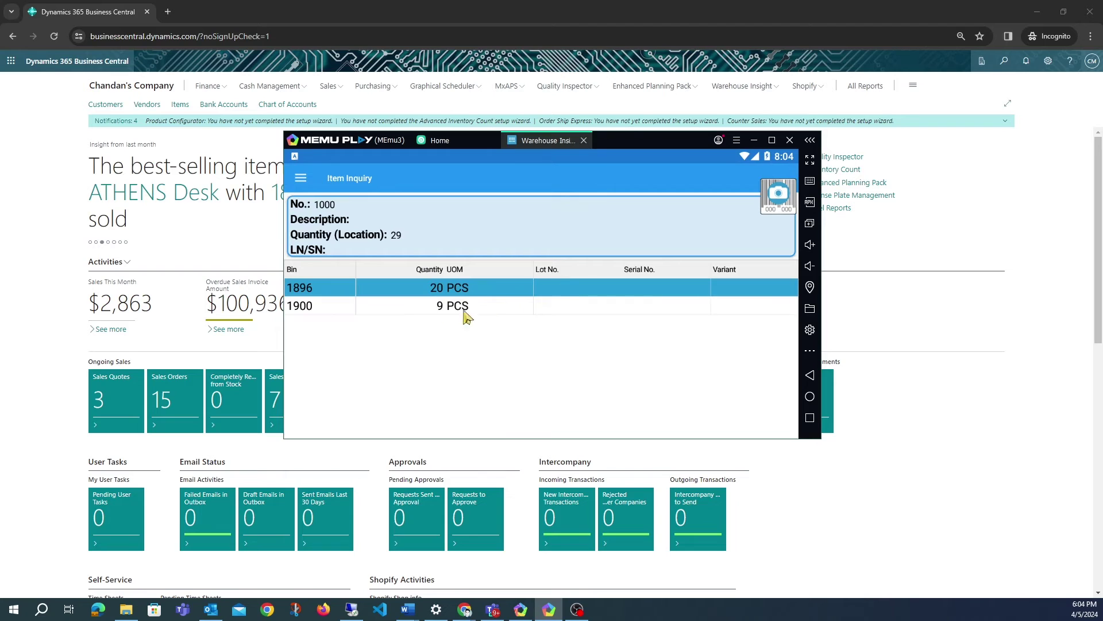
Step: Remove 4 PCS of item 1000 from bin 1900 with a negative adjustment, leaving 5 there
click(300, 181)
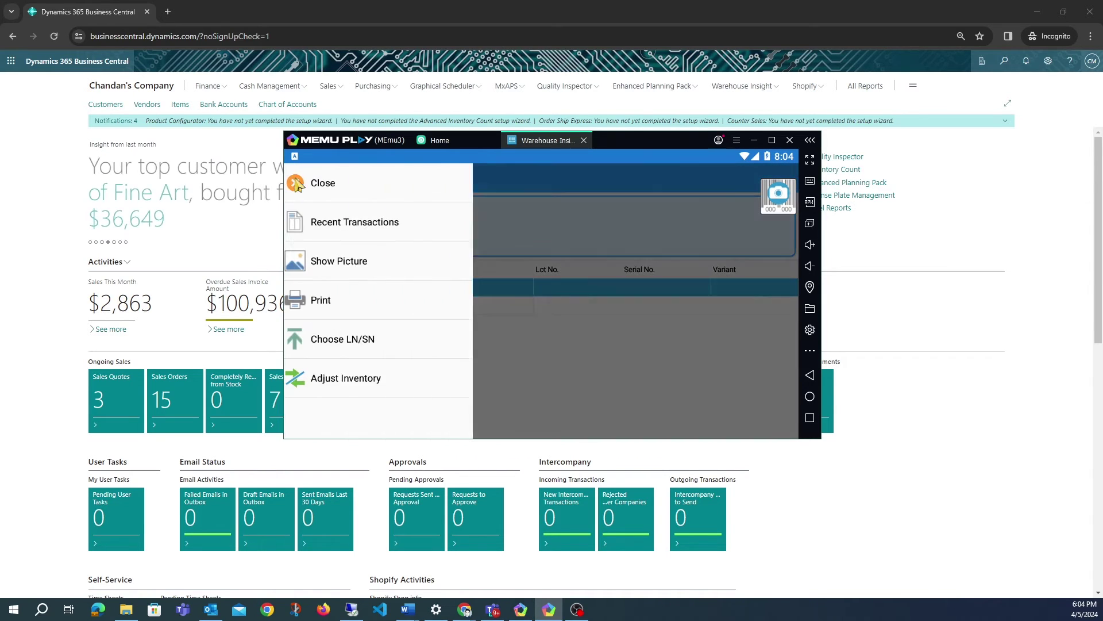
click(522, 352)
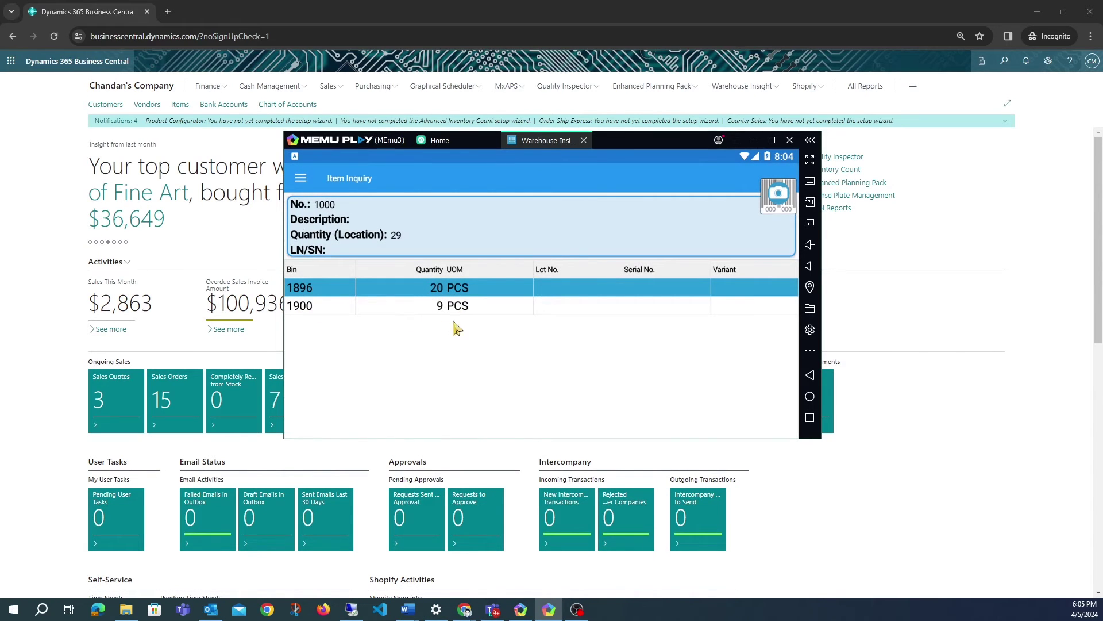
click(300, 178)
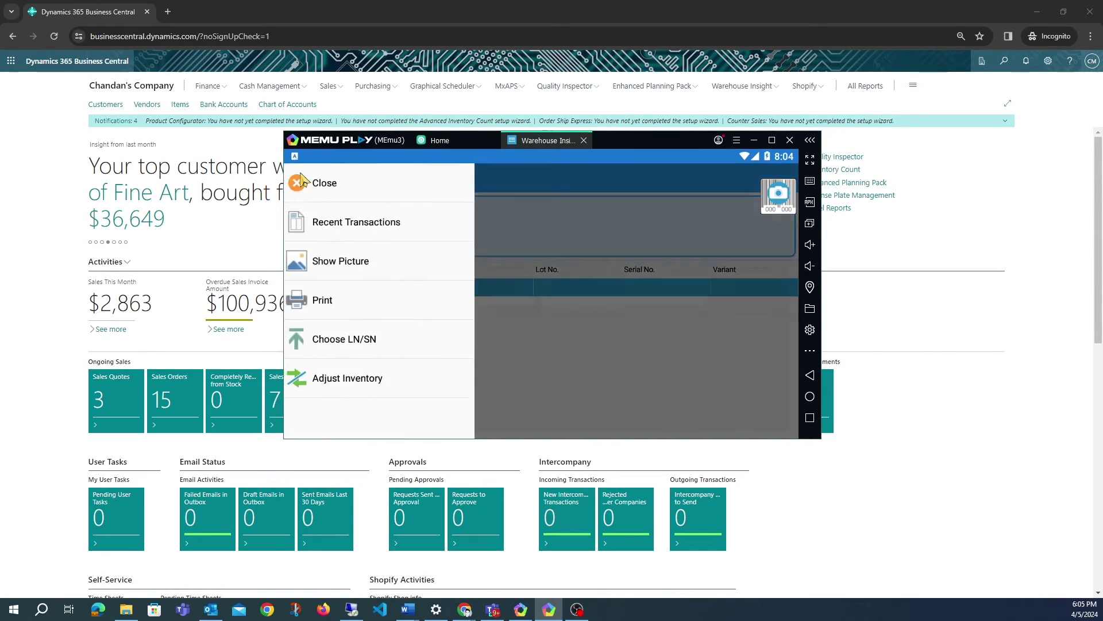
click(391, 384)
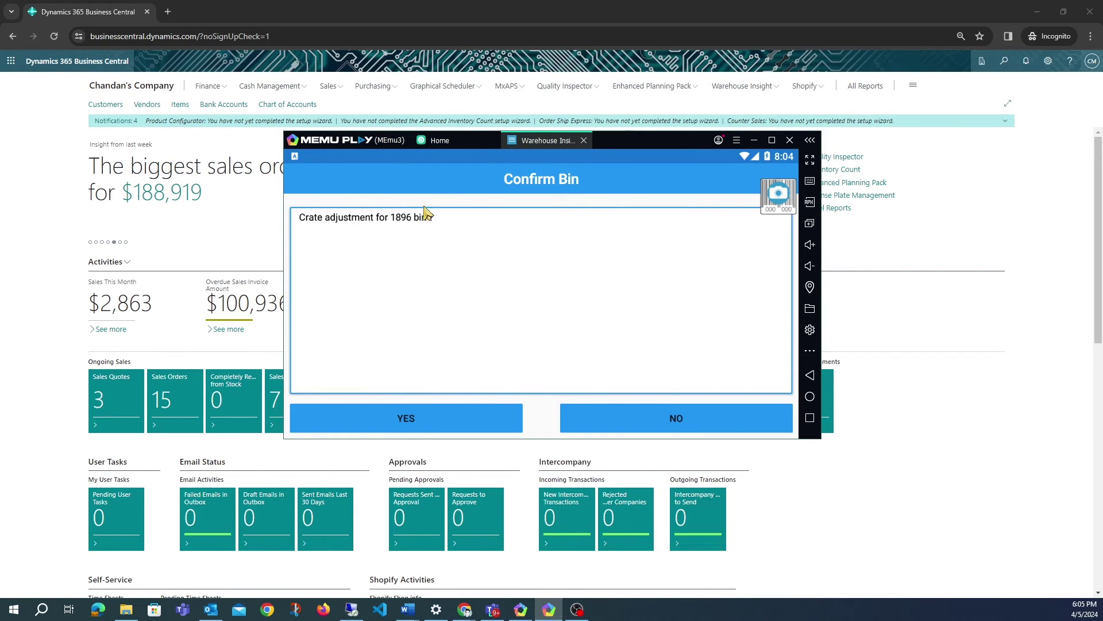
click(657, 410)
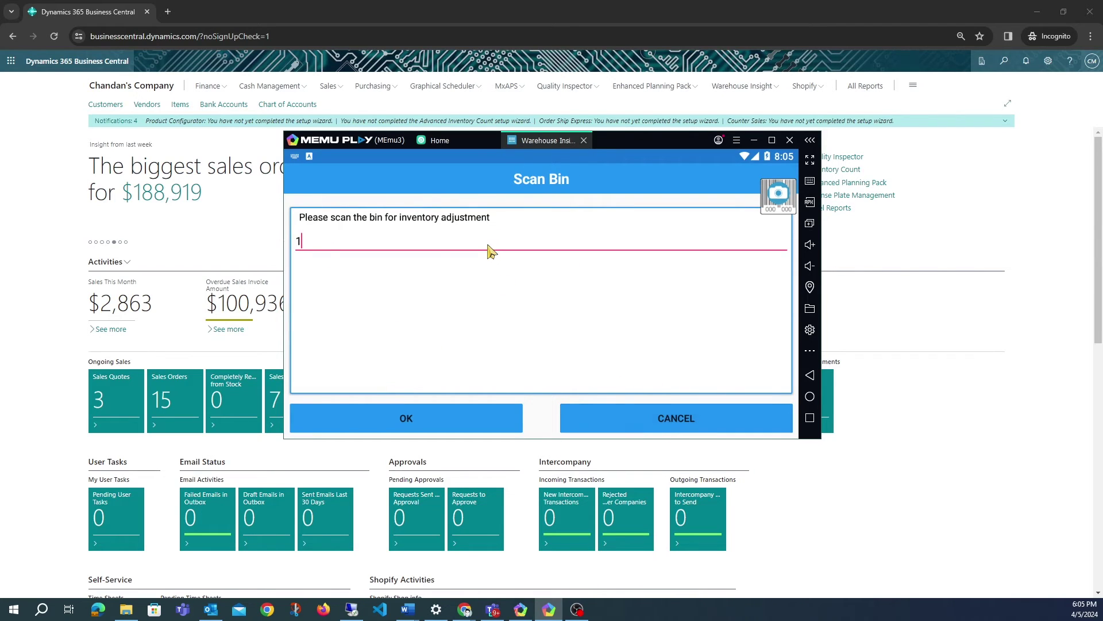
click(478, 424)
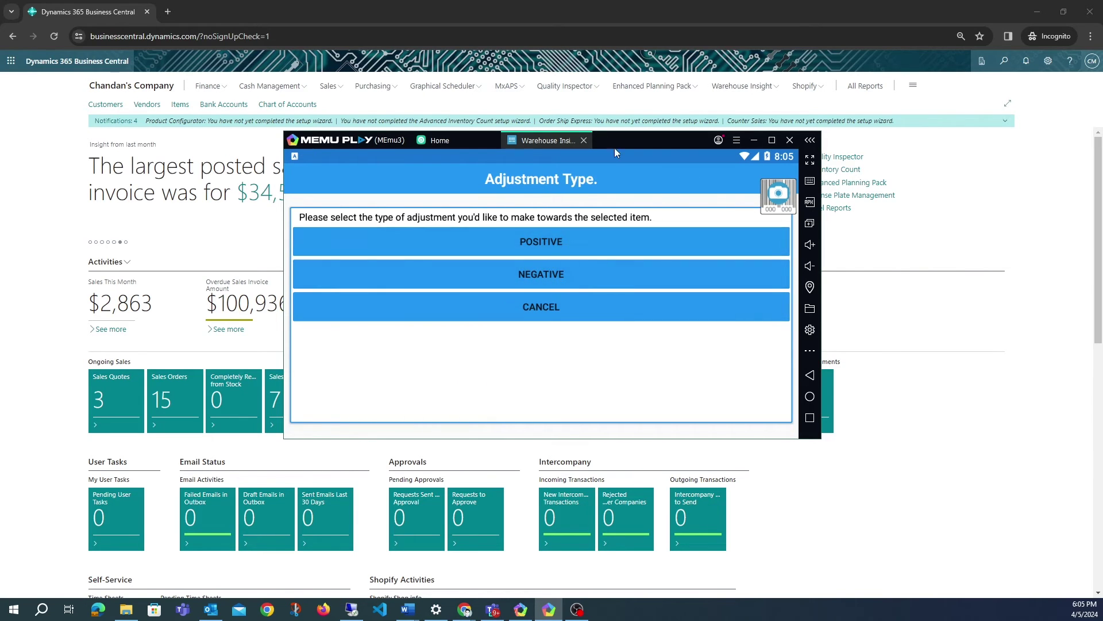
click(525, 275)
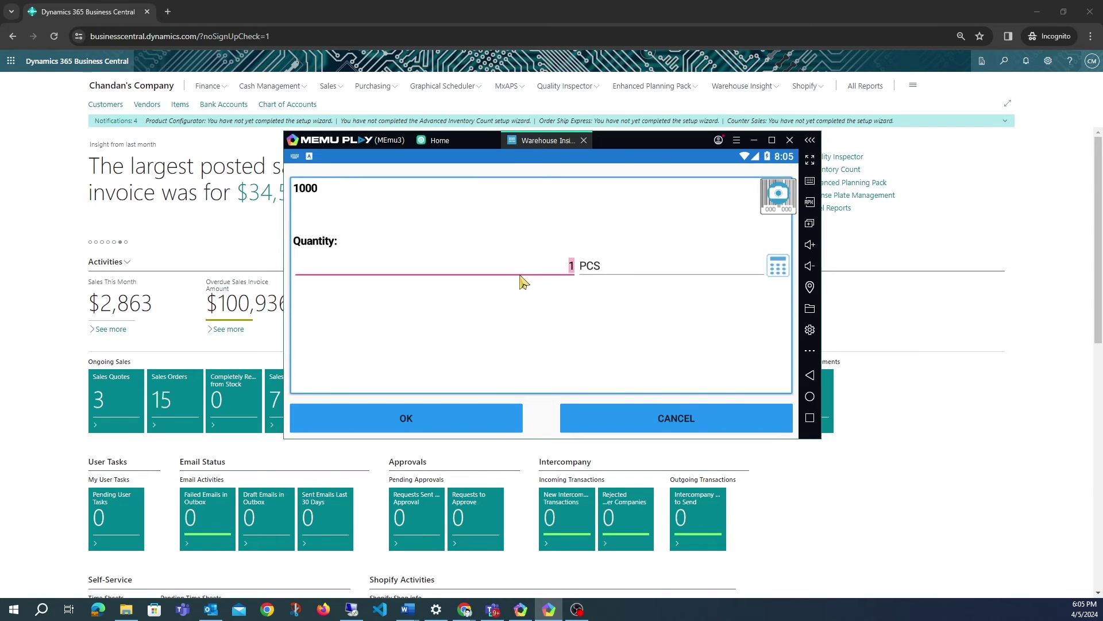
double_click(571, 266)
text(44)
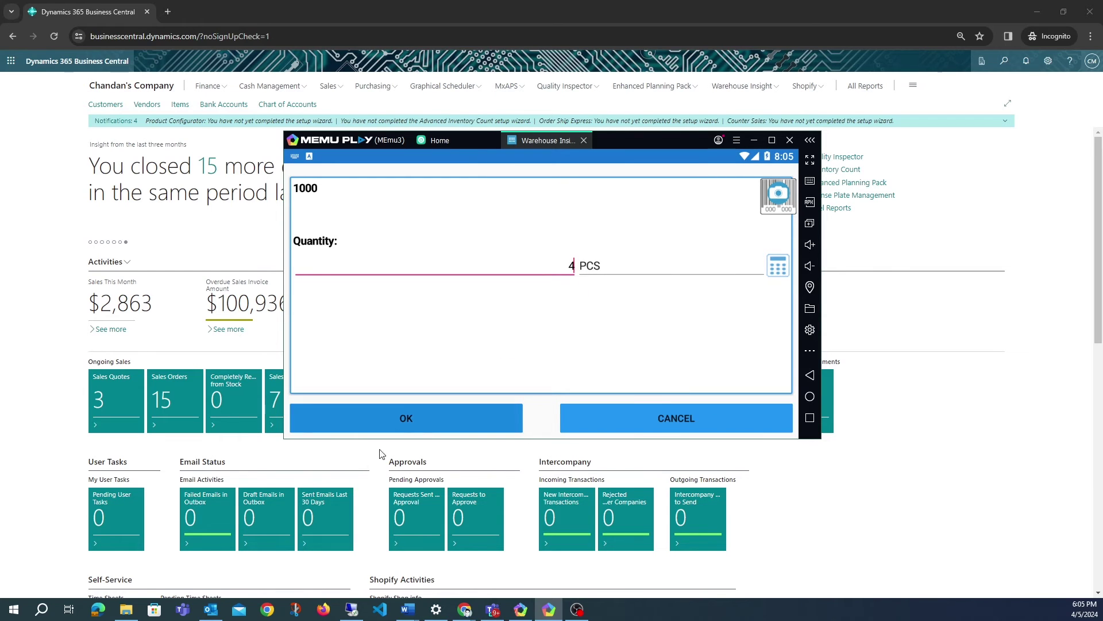
click(426, 428)
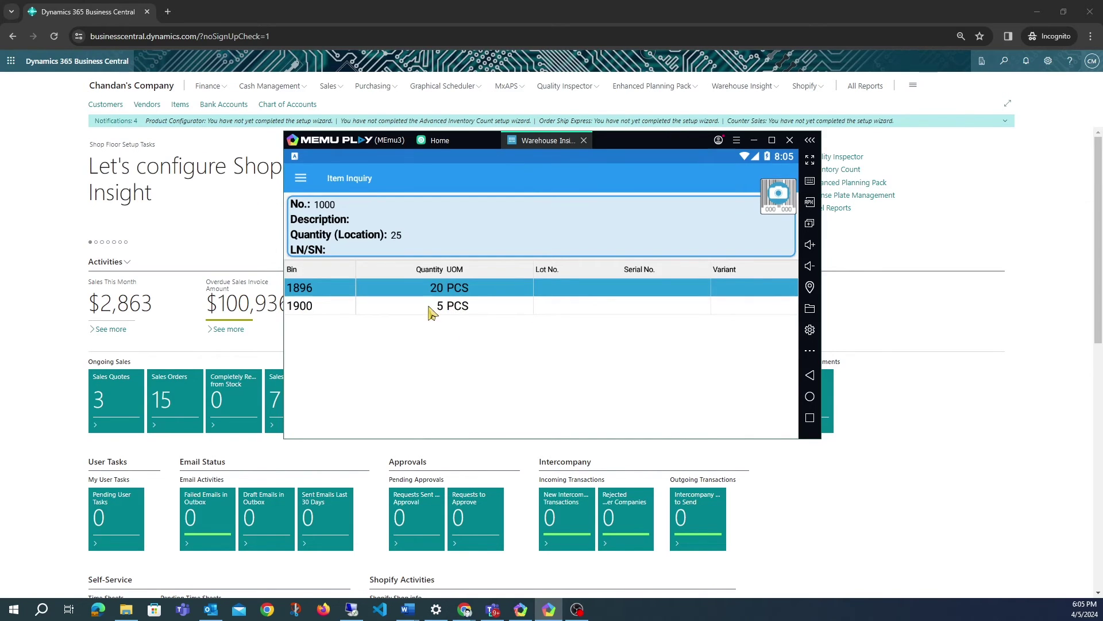
Step: Select item 1003 TEStwithLOT and its bin 1900 line in Item Inquiry
click(301, 177)
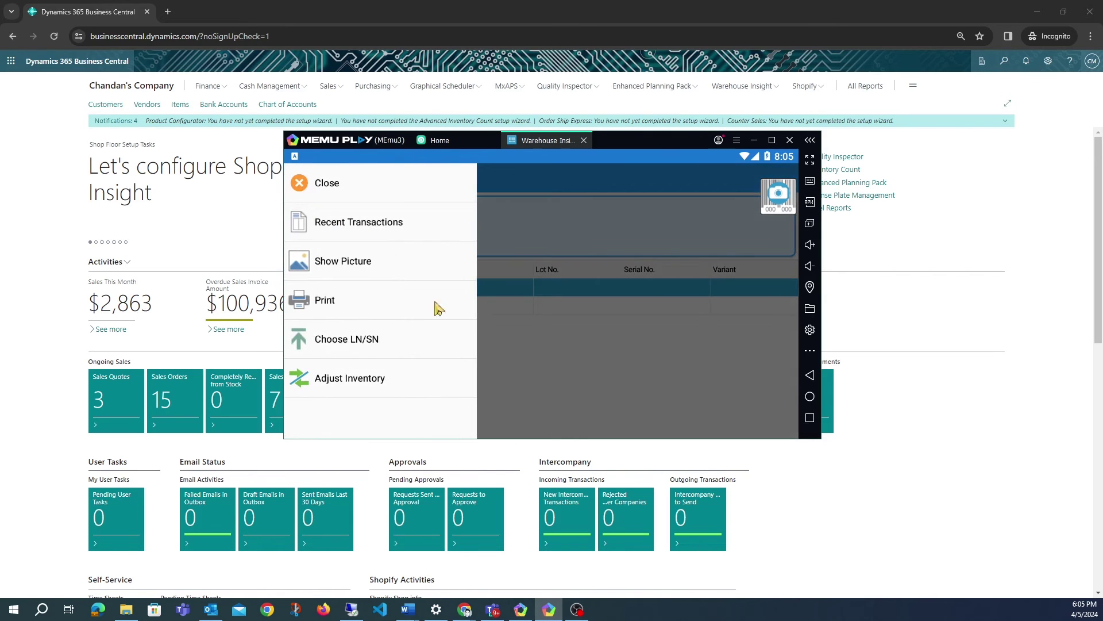
click(529, 325)
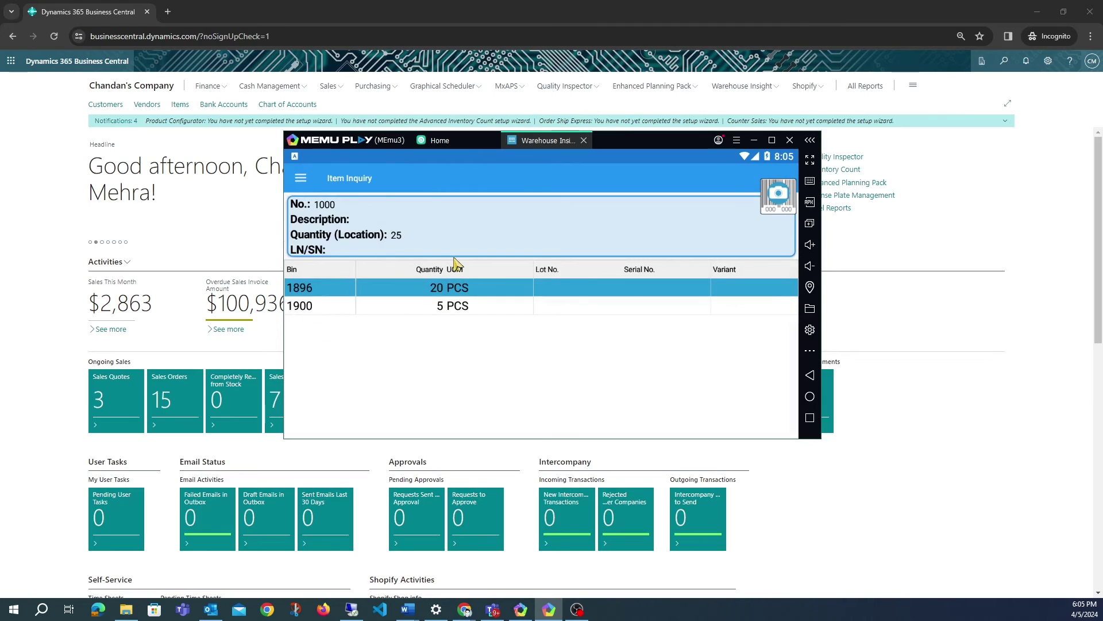
click(301, 177)
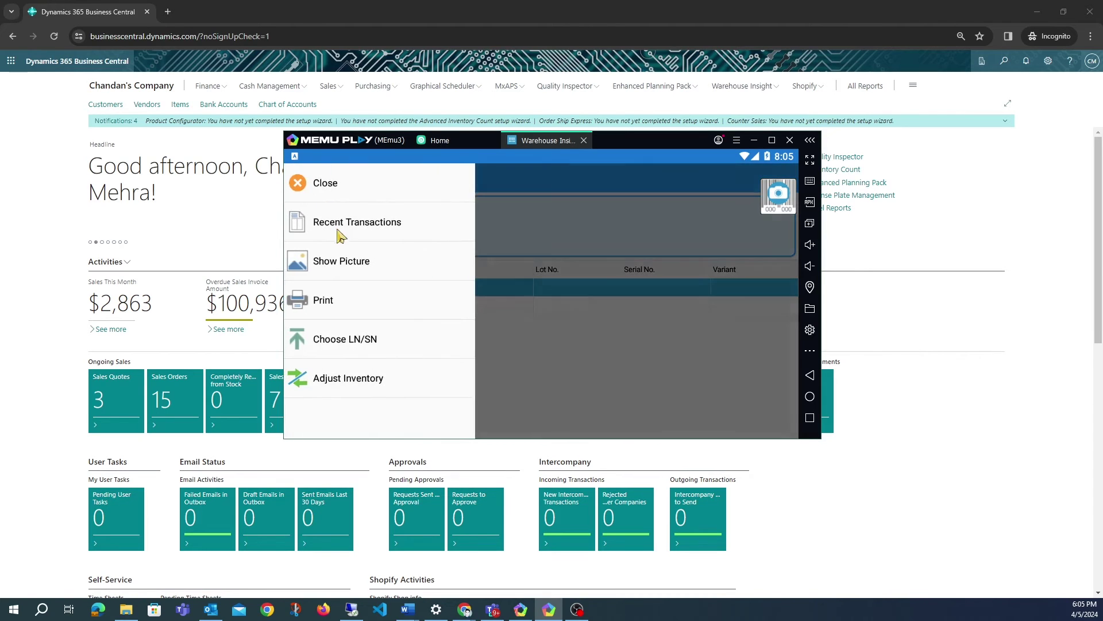
click(375, 185)
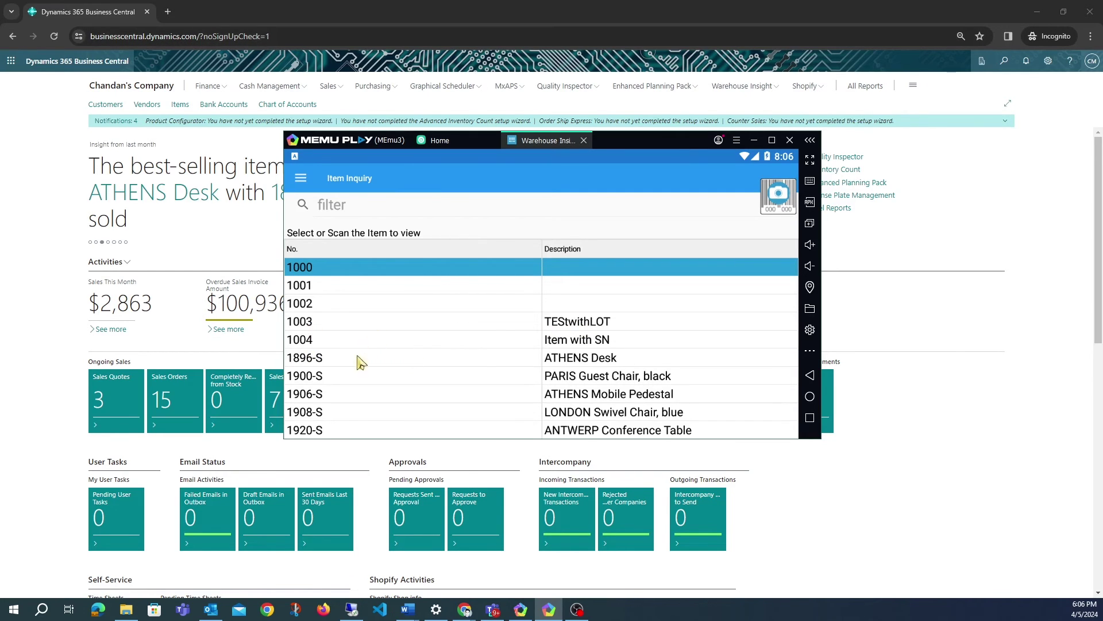
click(457, 326)
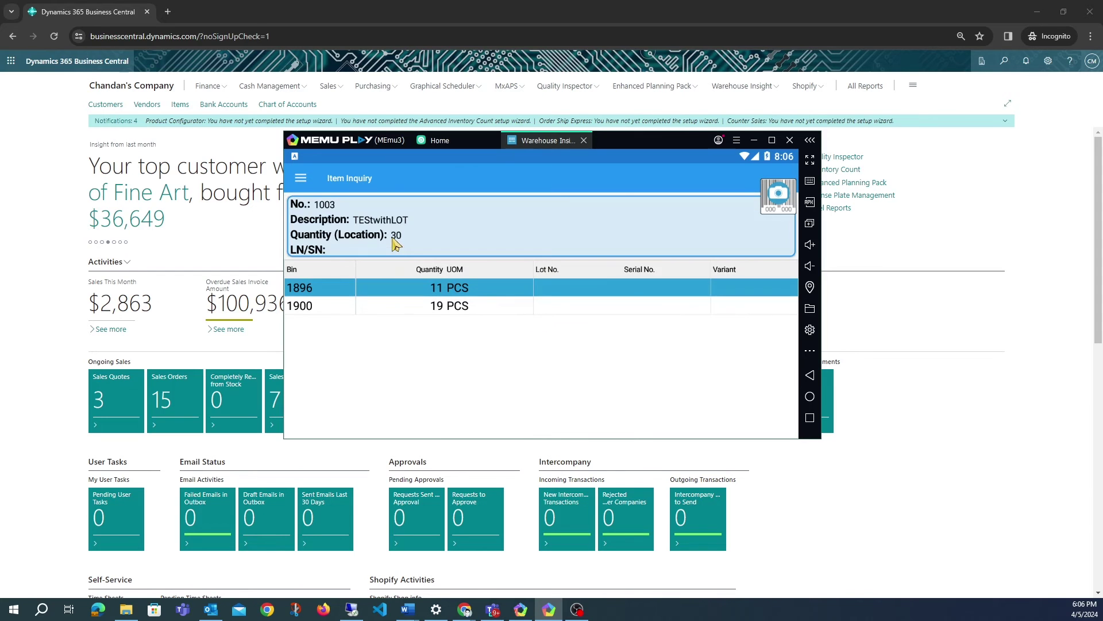
click(412, 312)
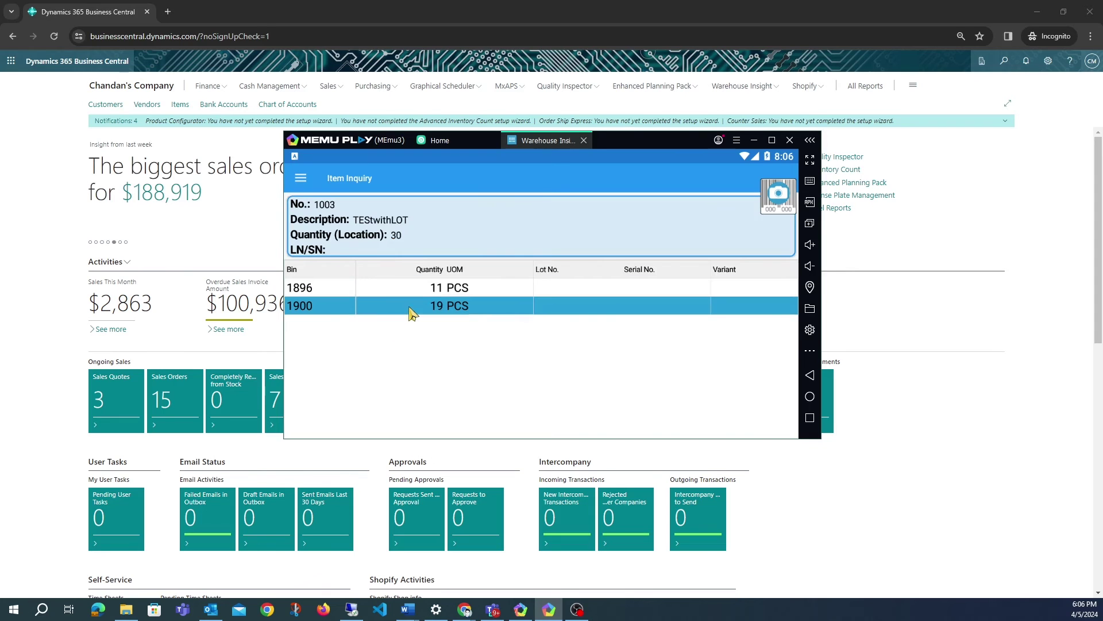
Step: Post a positive adjustment of 10 PCS under lot lot12 into bin PROD-IN instead of bin 1900
click(301, 178)
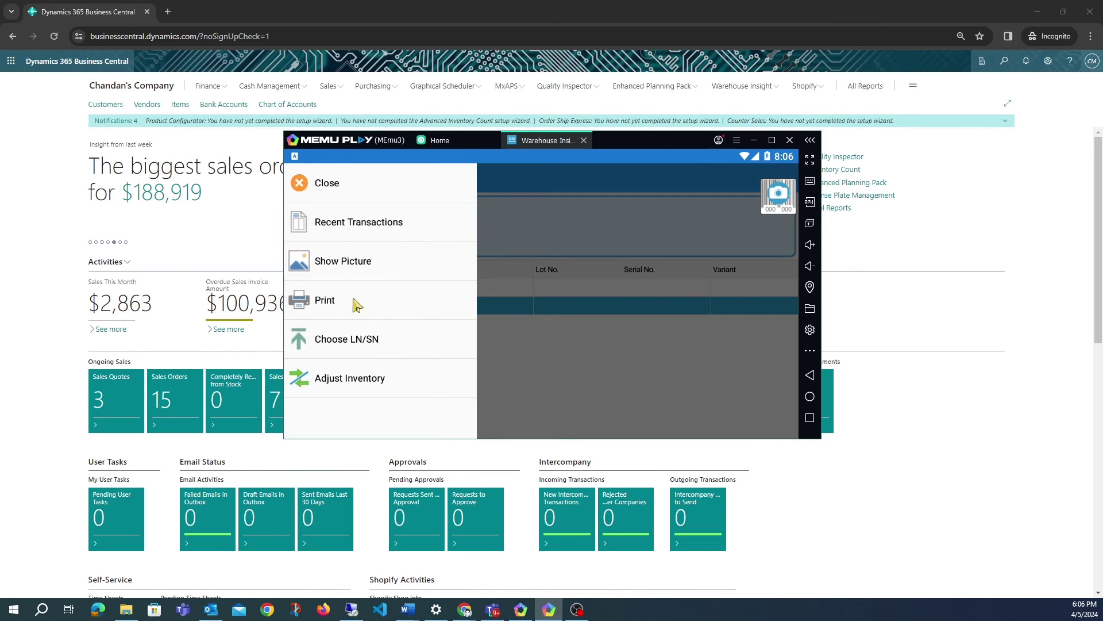
click(388, 380)
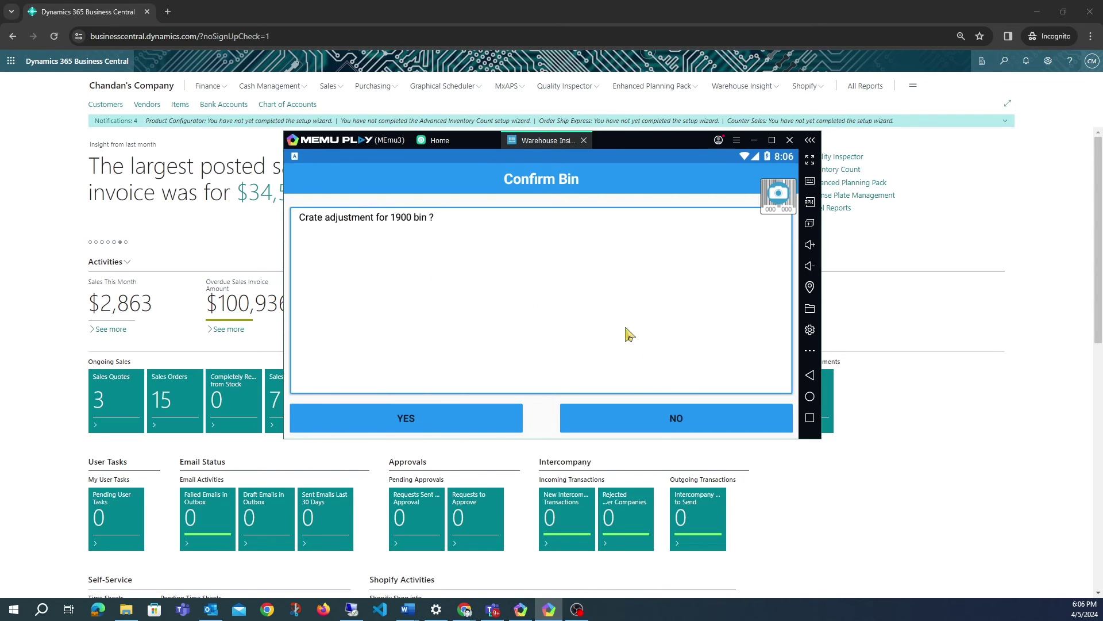
click(682, 424)
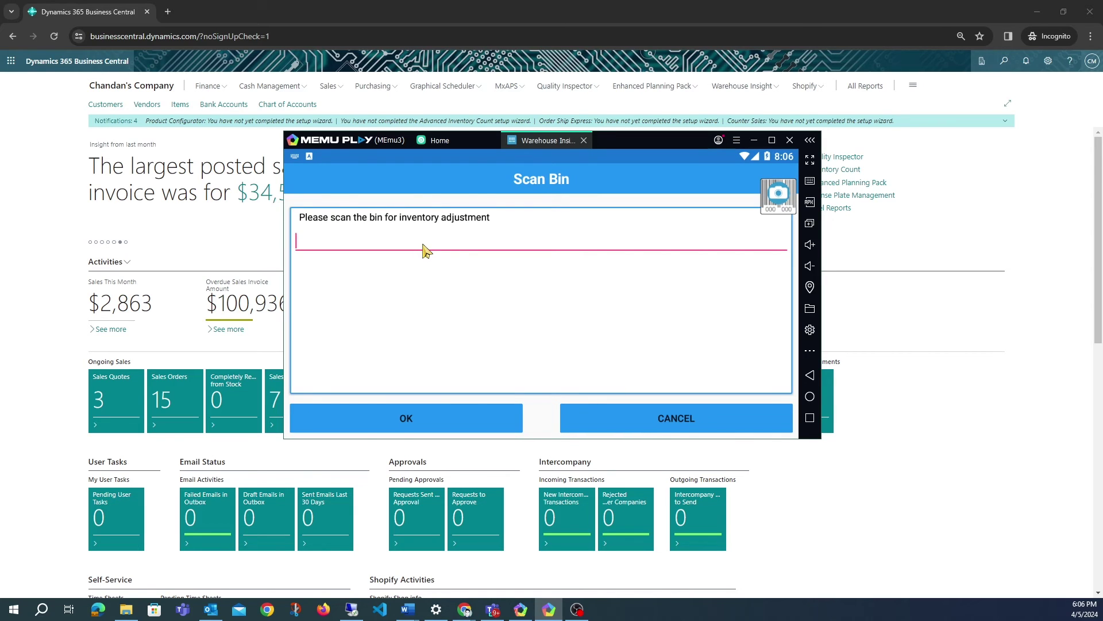
text(PROD-IN)
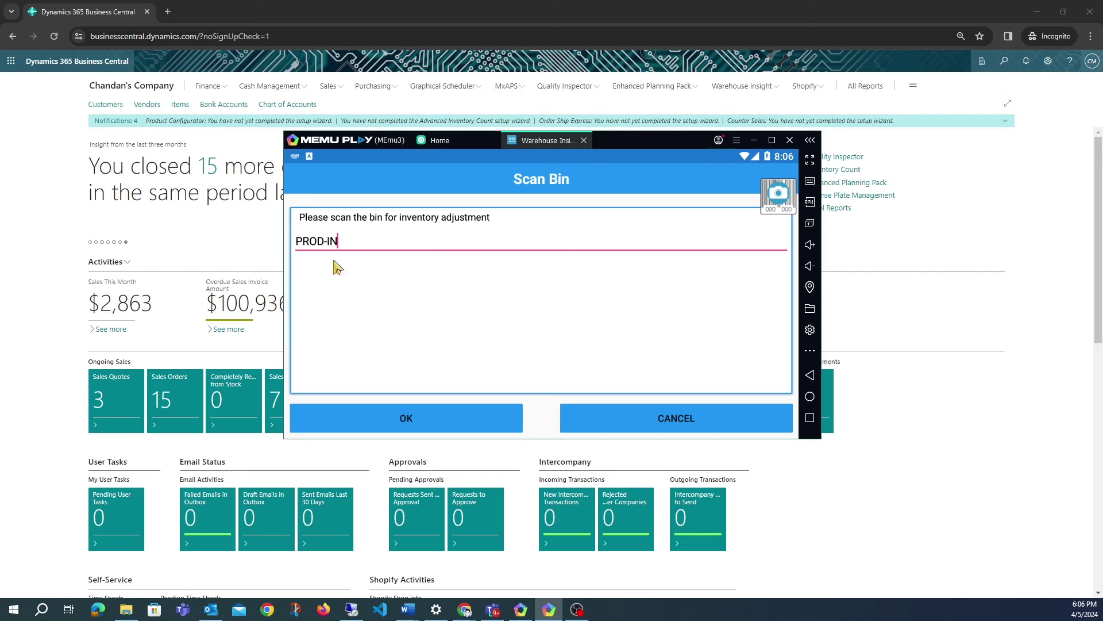
click(432, 422)
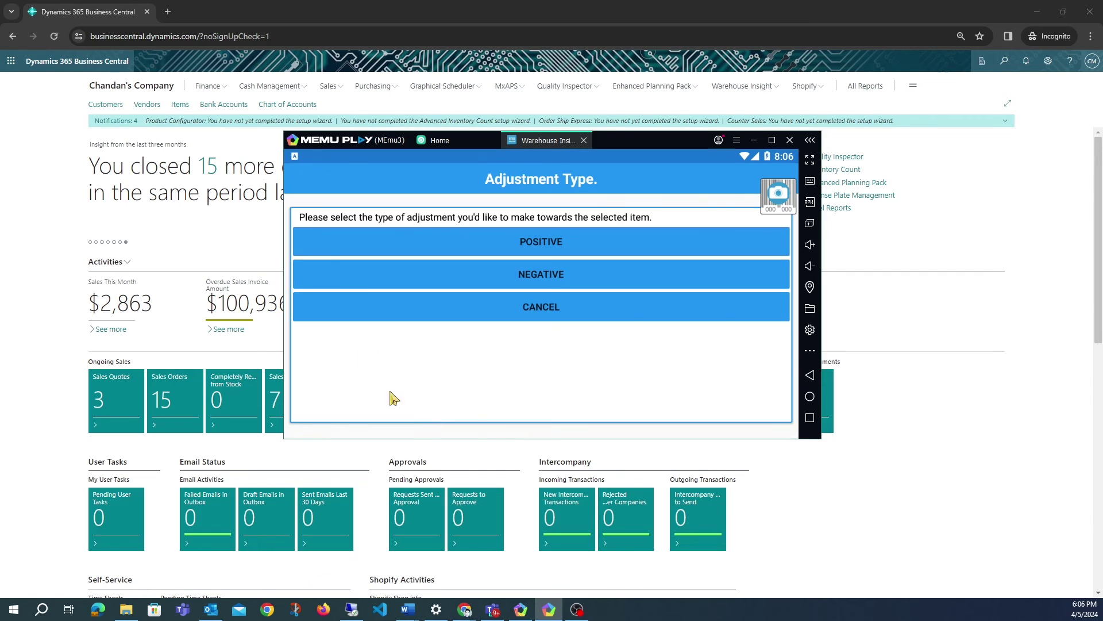
click(591, 248)
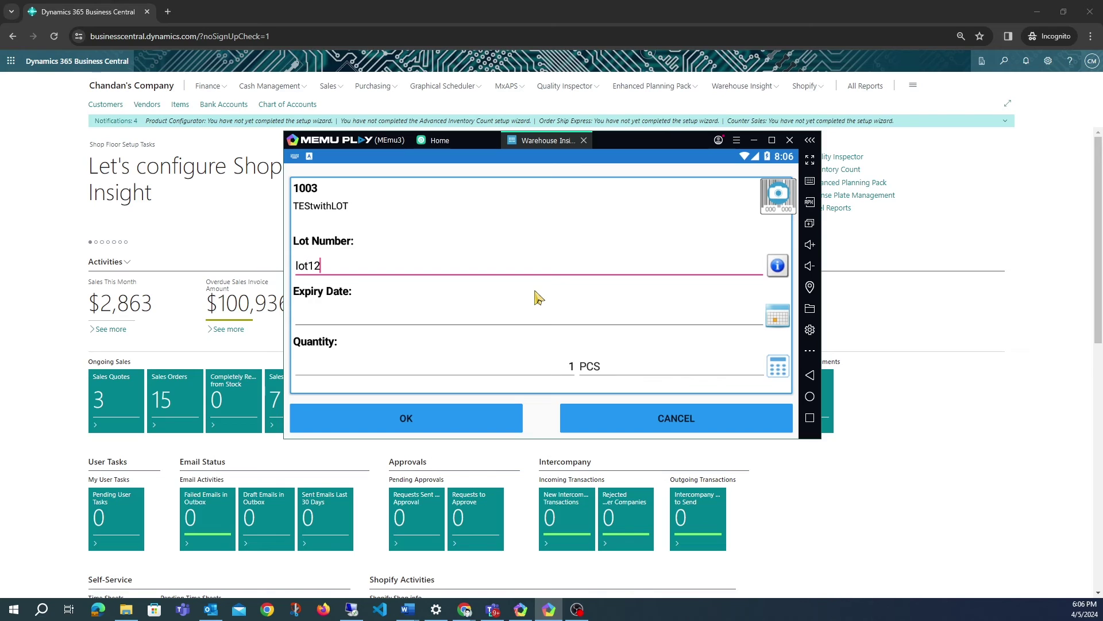
click(567, 375)
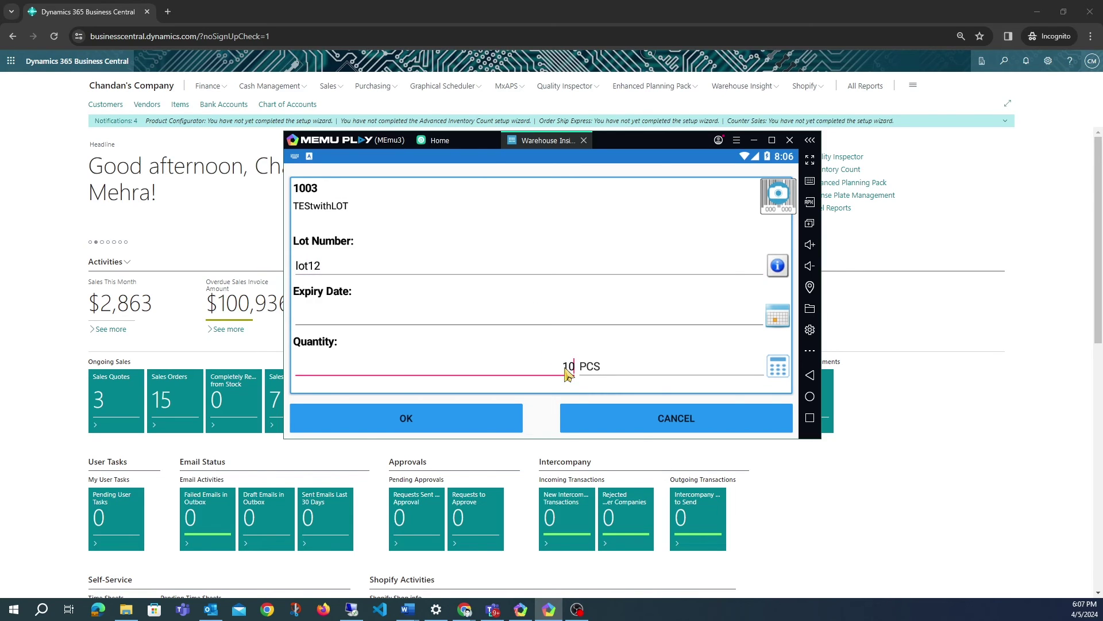
click(465, 411)
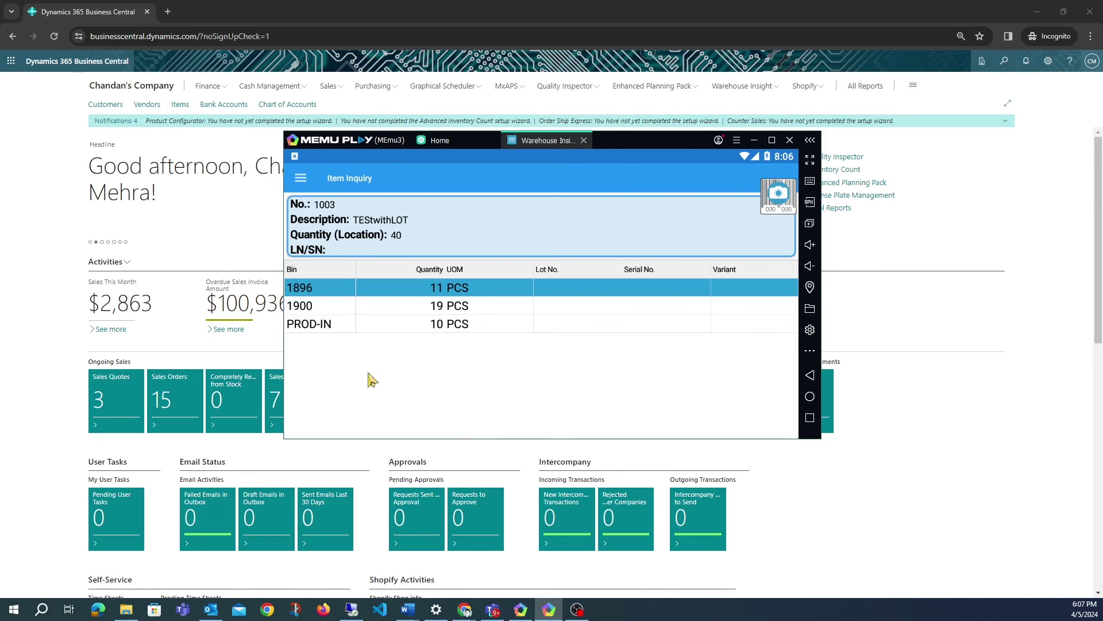
Step: Close Item Inquiry from its actions menu to return to the Warehouse Insight home menu
click(303, 185)
click(389, 196)
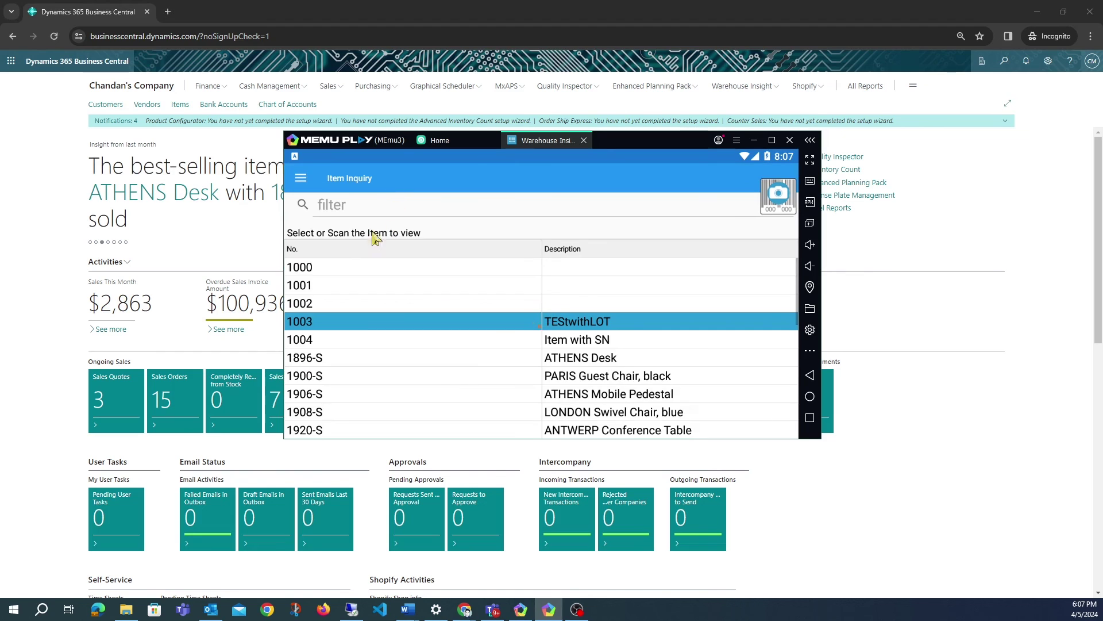
click(306, 183)
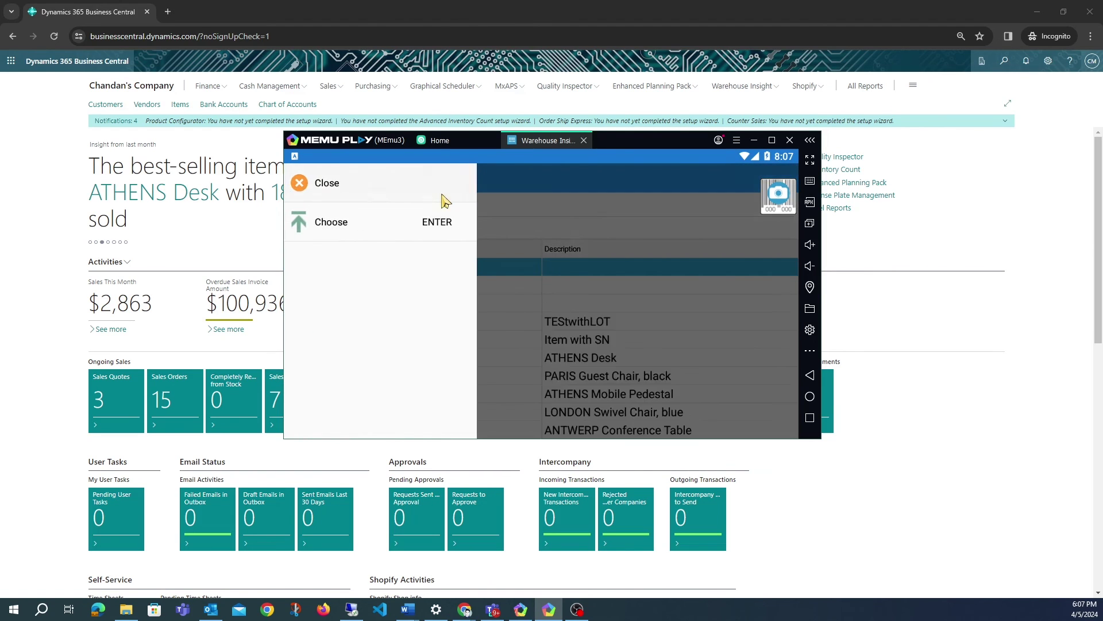
click(443, 198)
Step: Reposition the MEmu Play emulator window on the desktop
drag(643, 140, 679, 152)
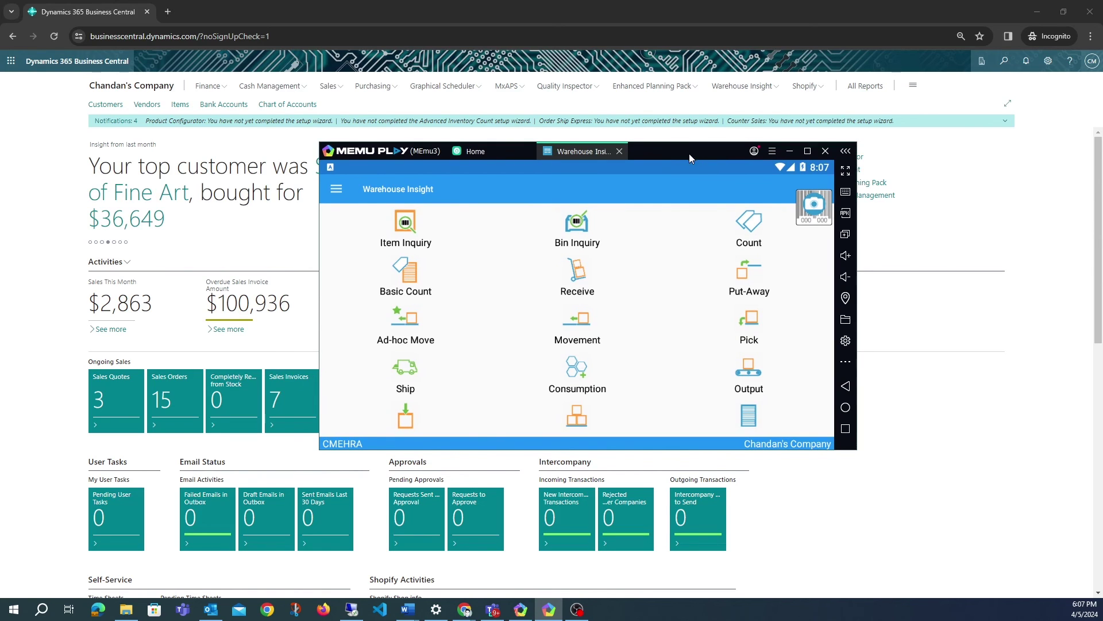
drag(662, 156, 704, 150)
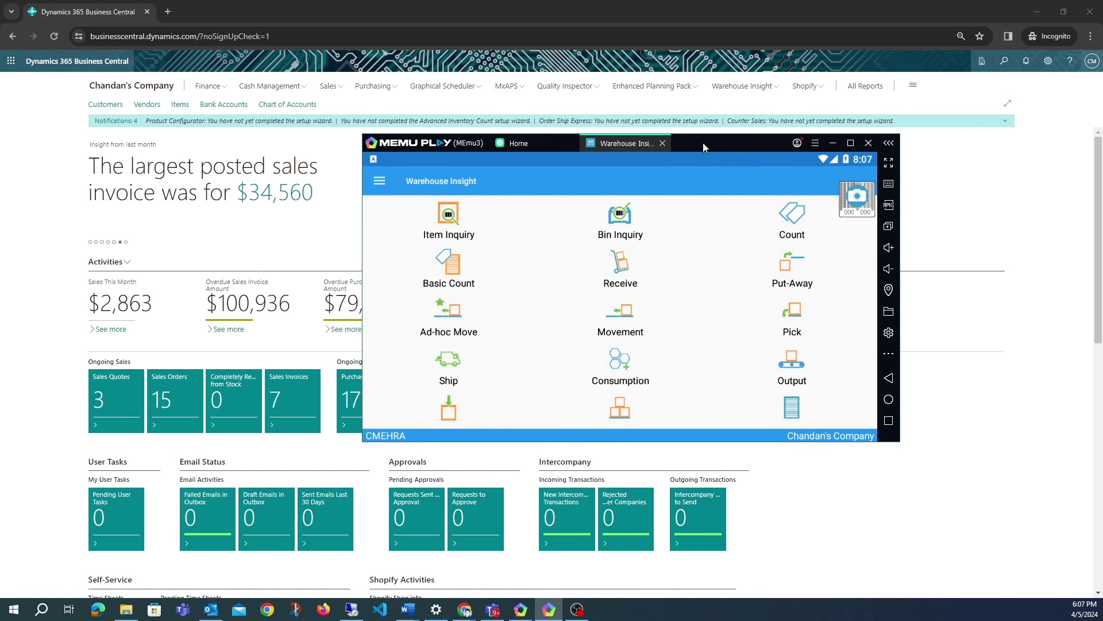
mouse_move(703, 148)
mouse_down()
mouse_move(677, 161)
mouse_move(691, 167)
mouse_move(712, 154)
mouse_up()
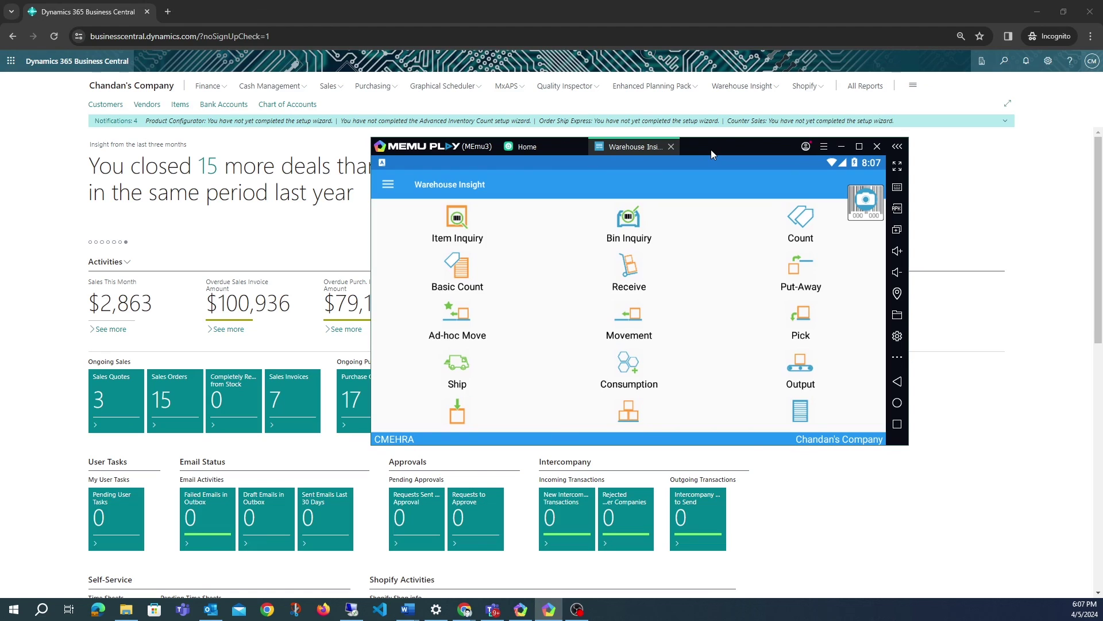